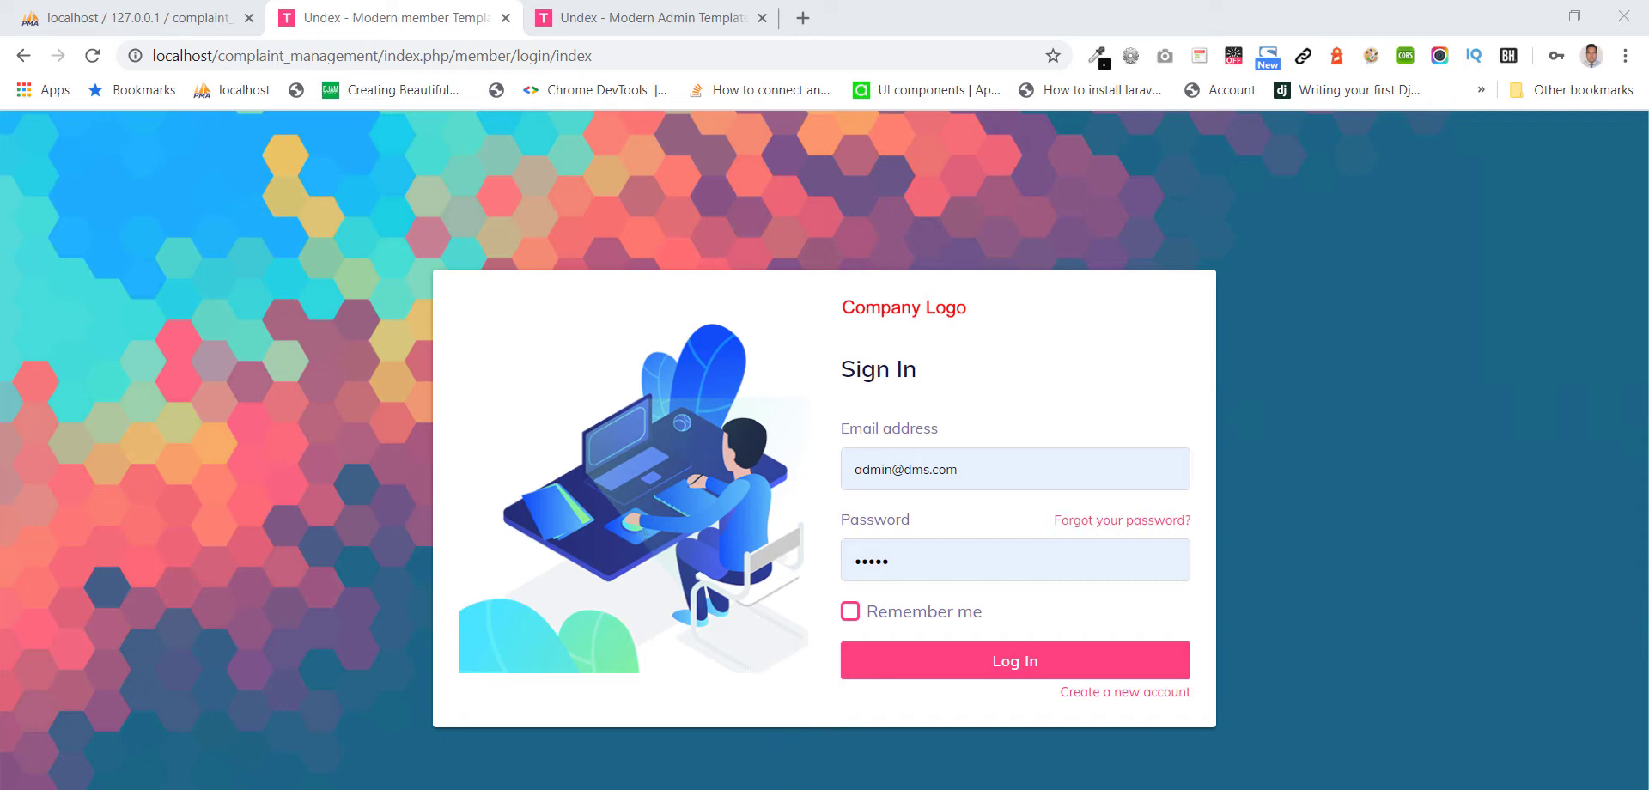
- Look through the admin views folder in the code editor, then return to the sign-in page
key("alt+Tab")
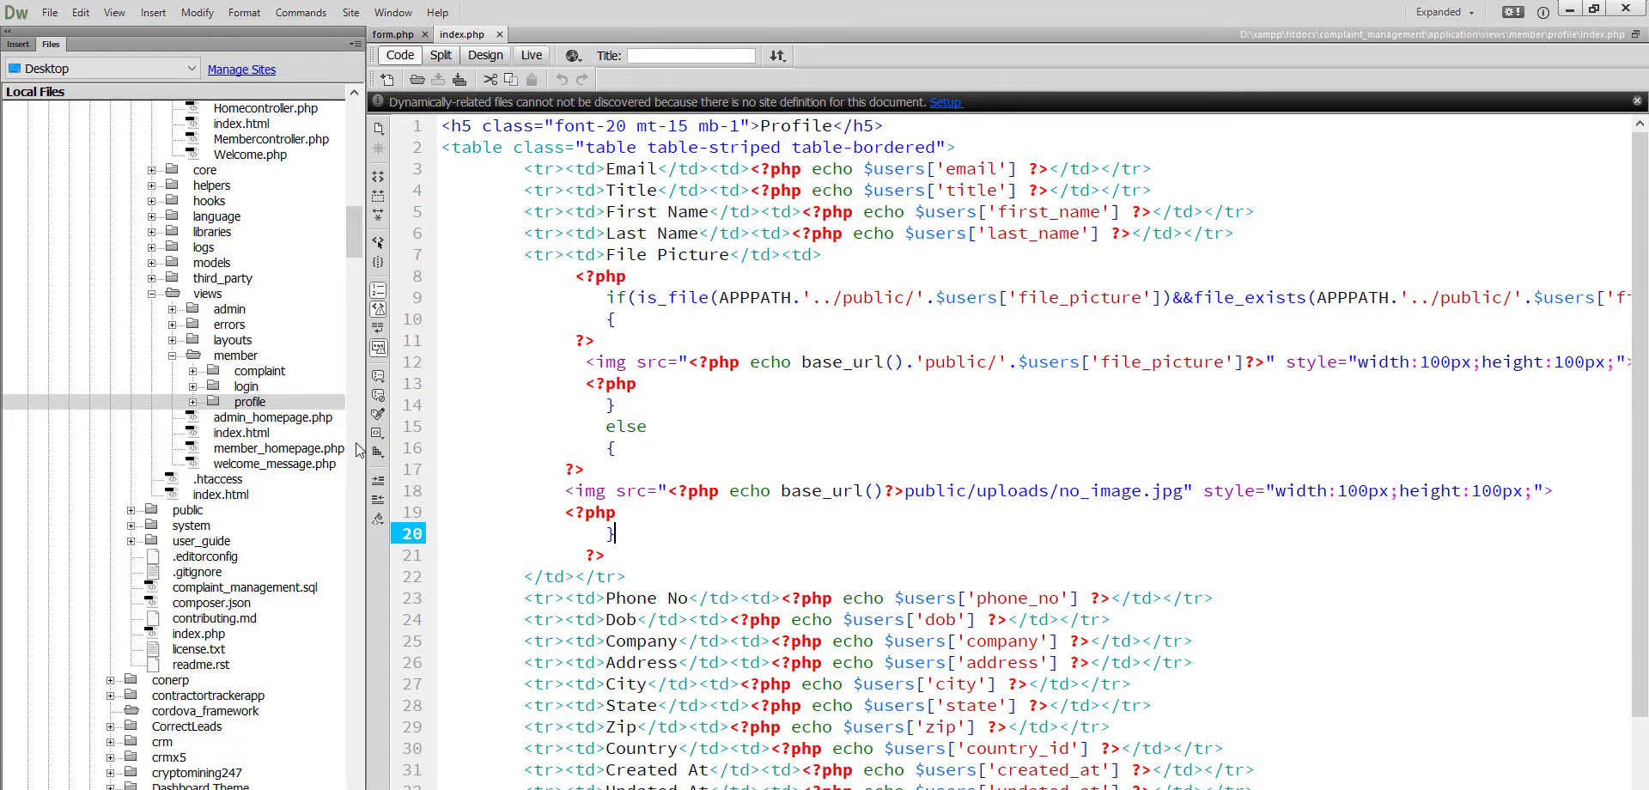
double_click(264, 313)
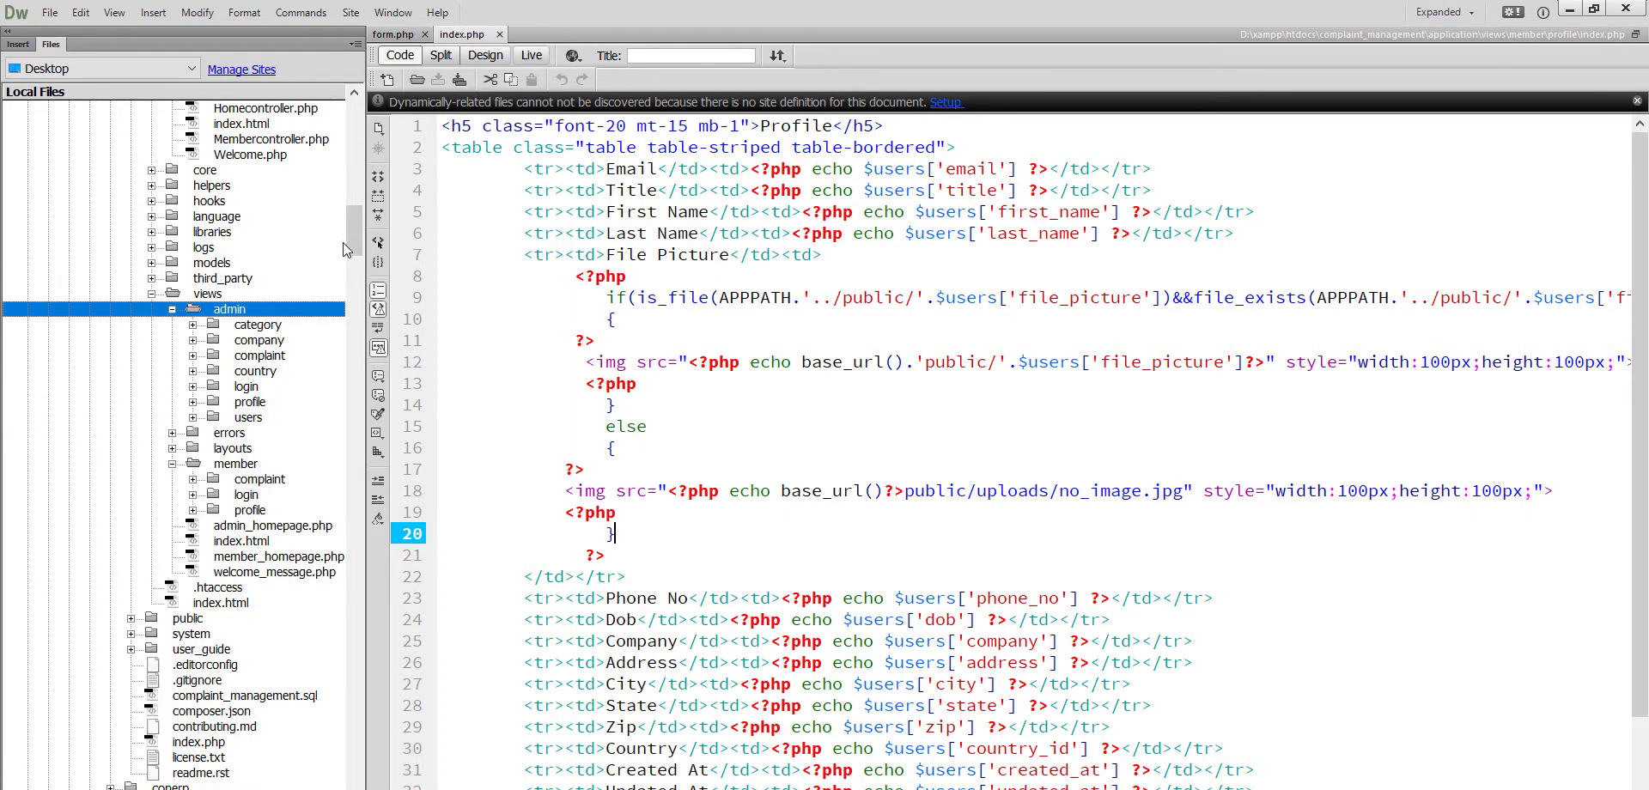
scroll(354, 232, "up", 10)
left_click_drag(240, 407, 353, 498)
key("alt+Tab")
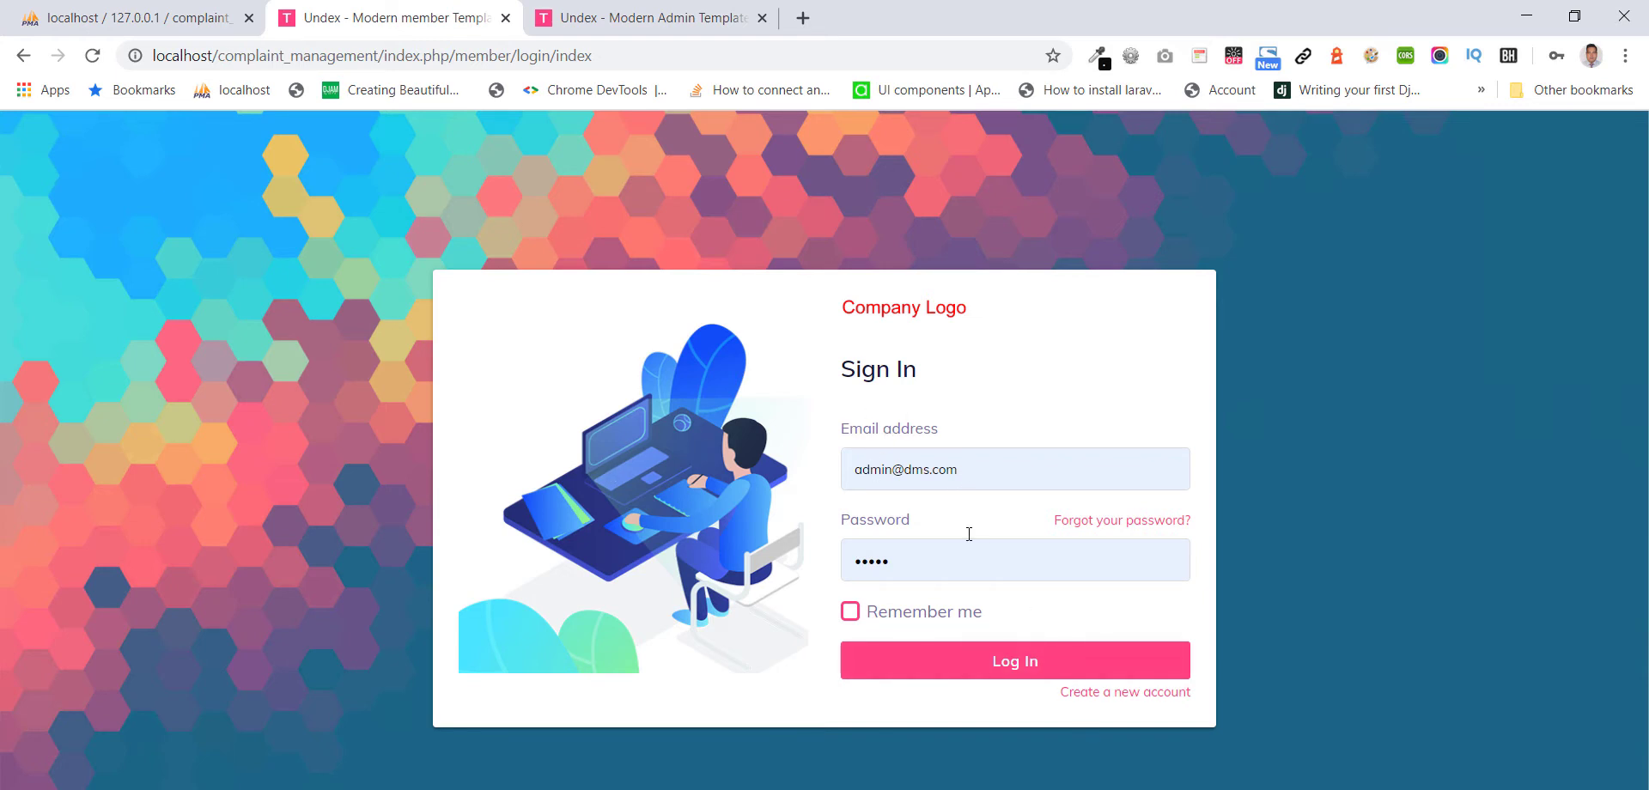
- Glance at the new-account page, then enter the test member's email and password on sign-in
left_click(1126, 695)
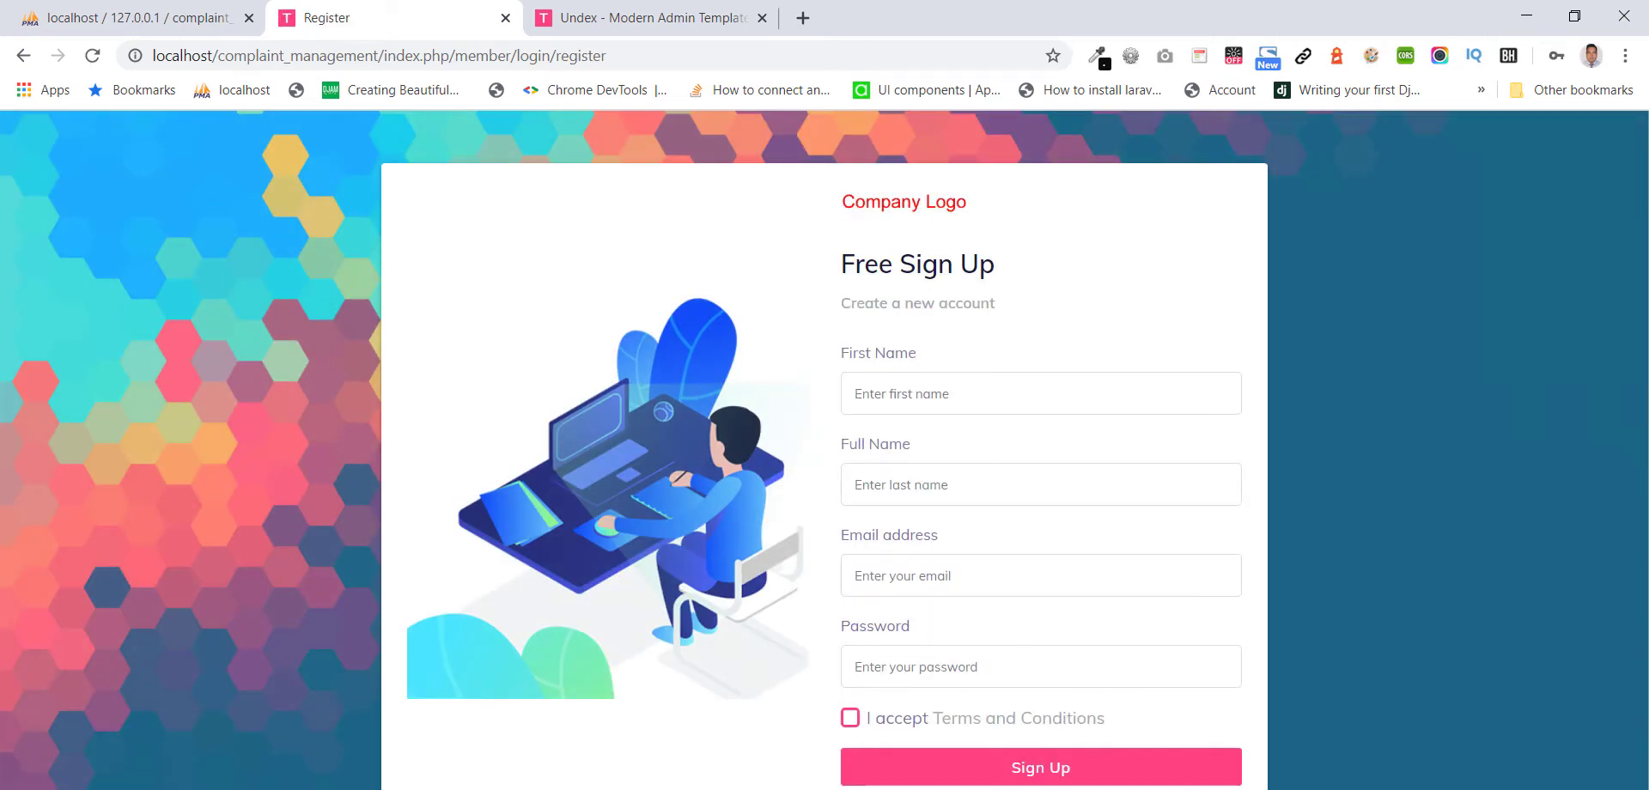
key("alt+Left")
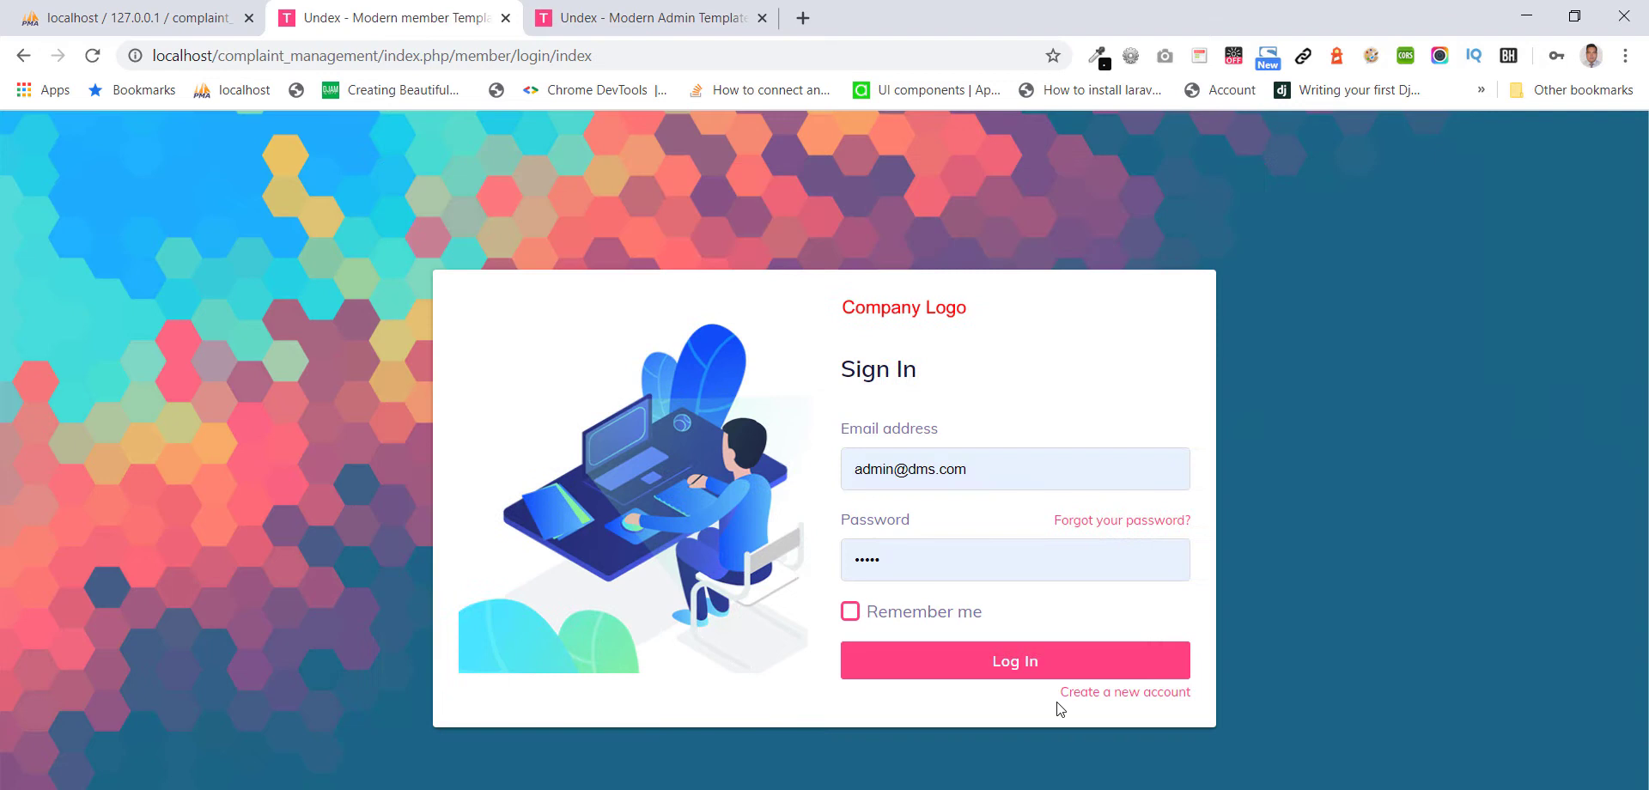
triple_click(909, 475)
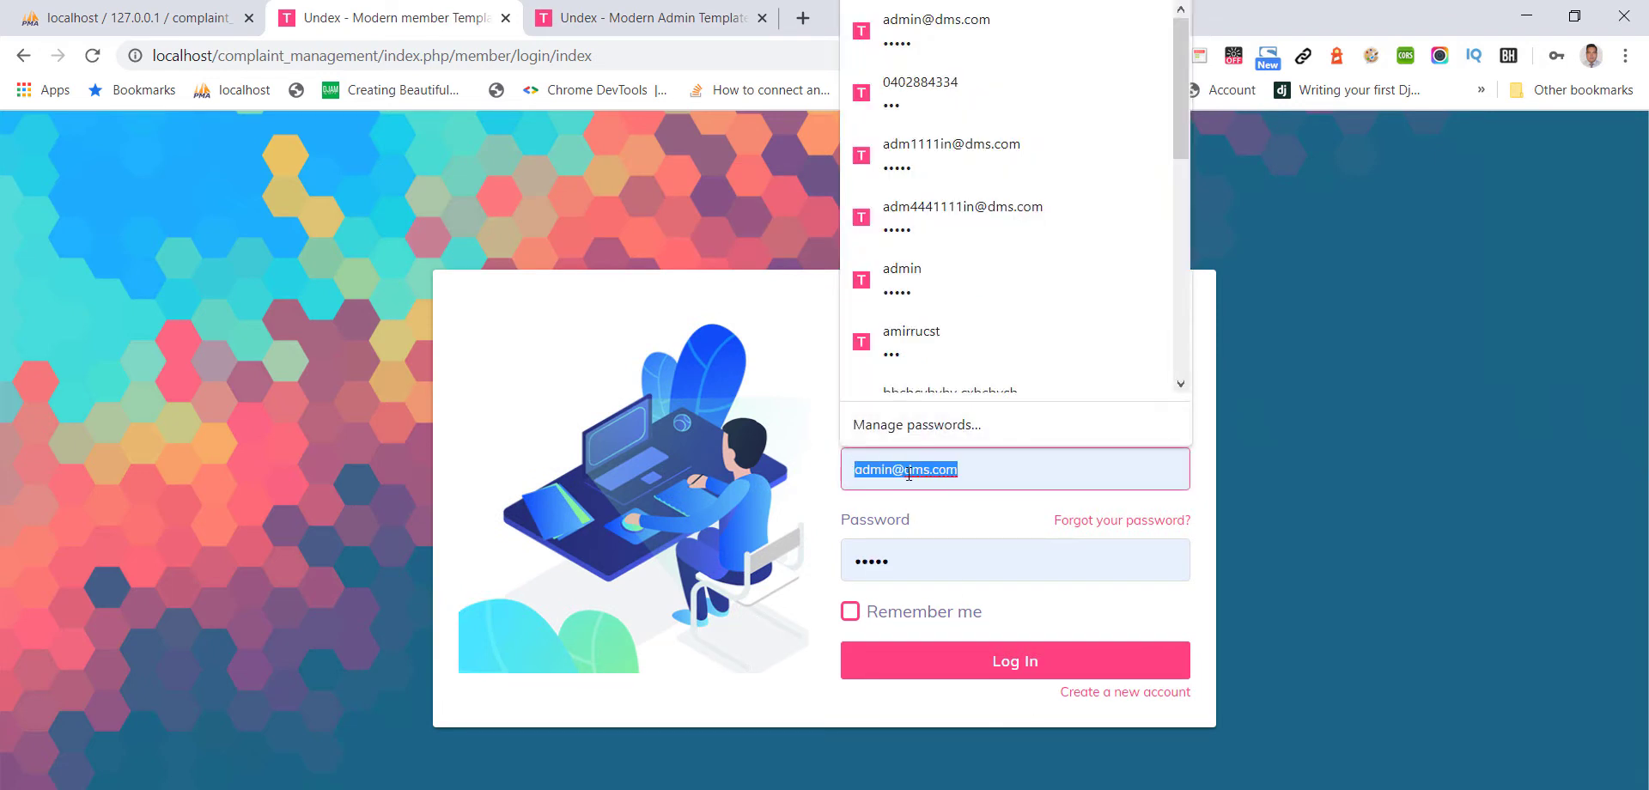
type("test@test")
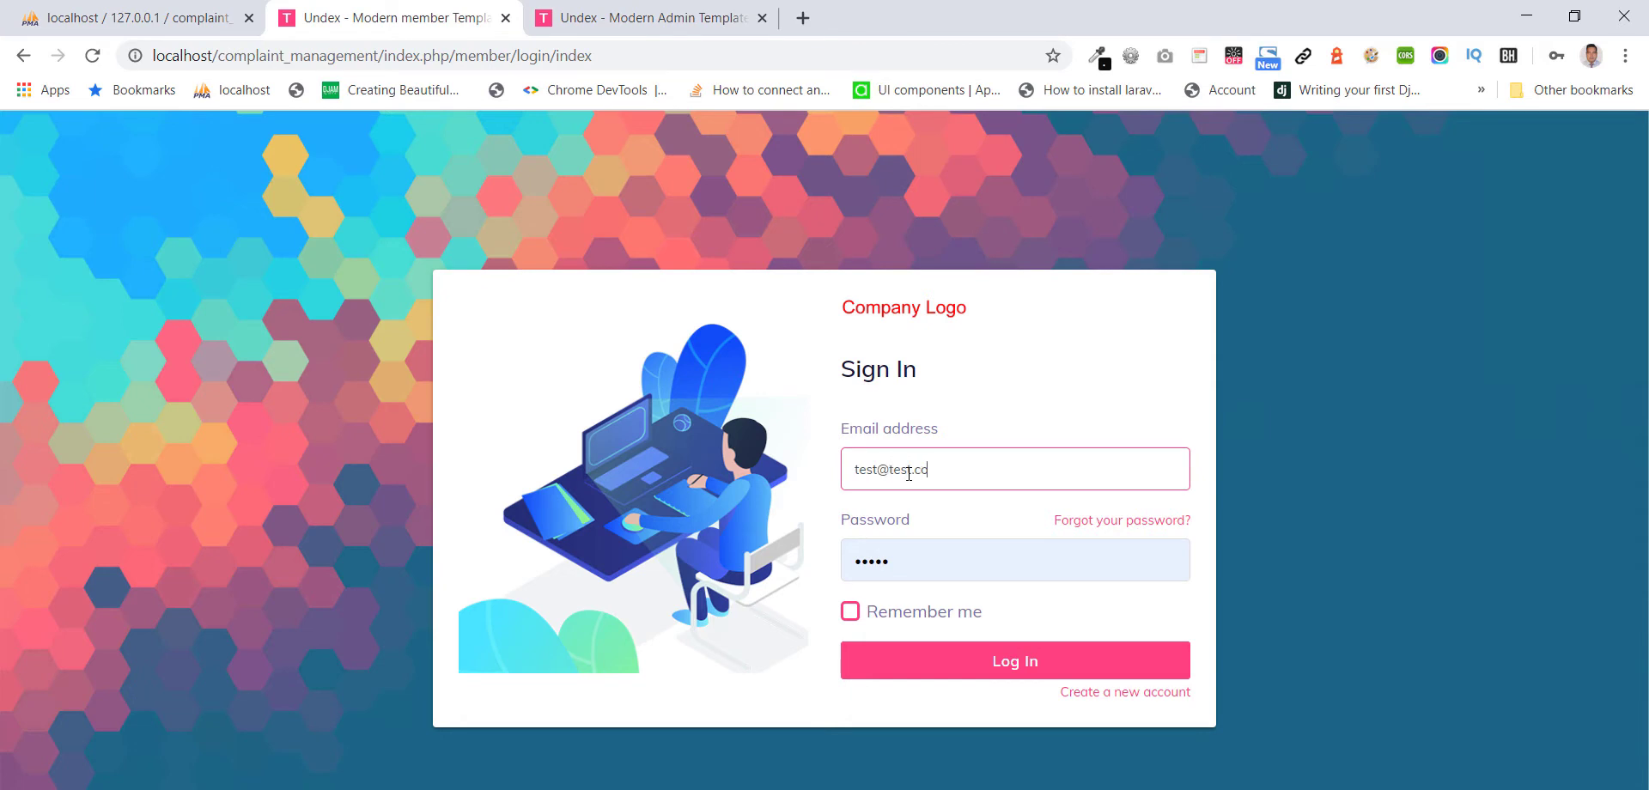
left_click(936, 570)
left_click(936, 570)
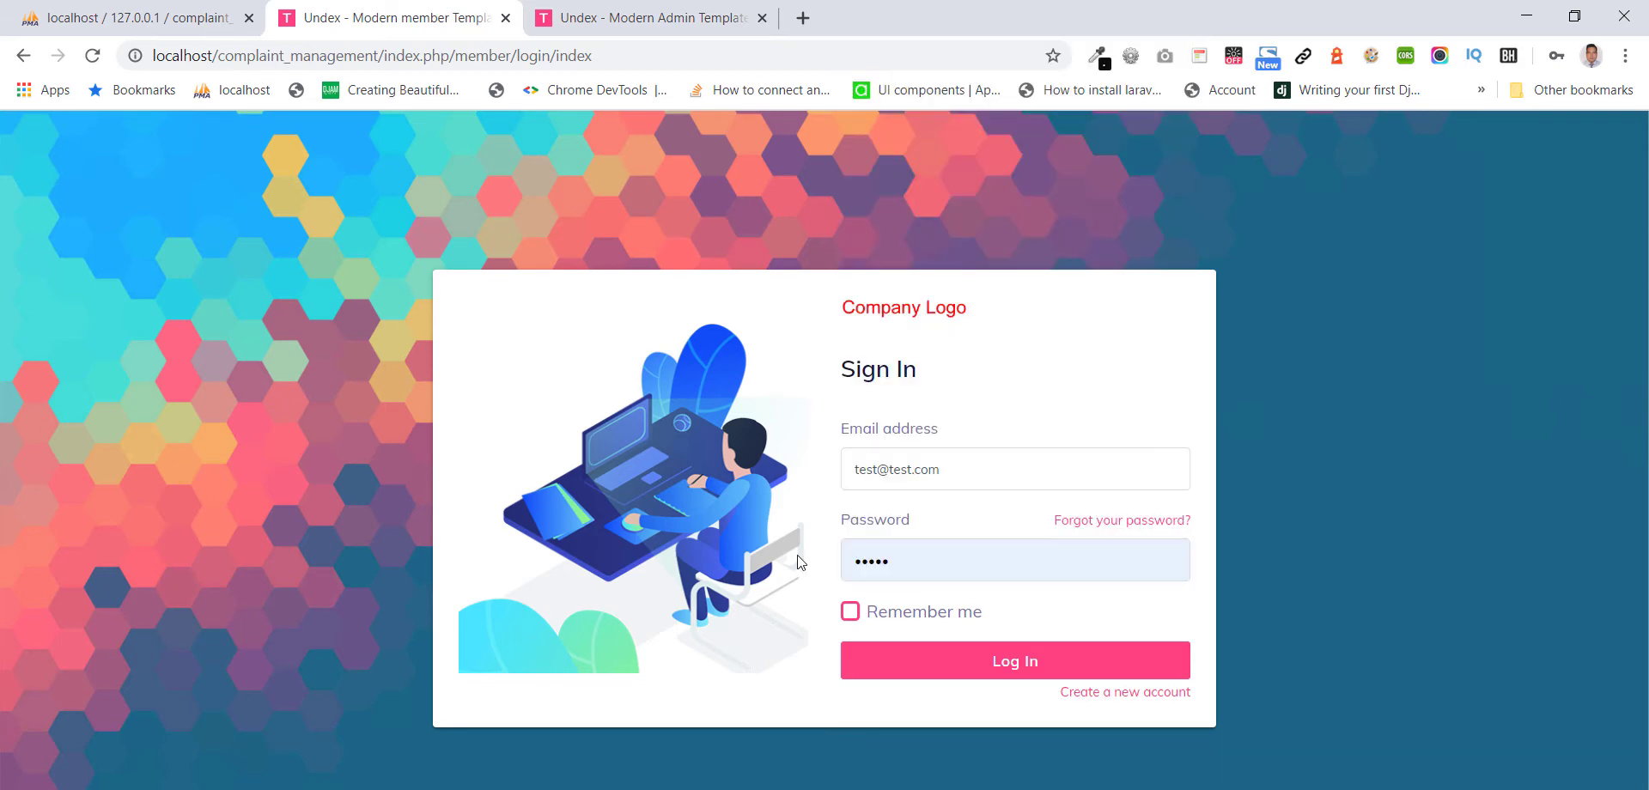
double_click(921, 573)
type("1")
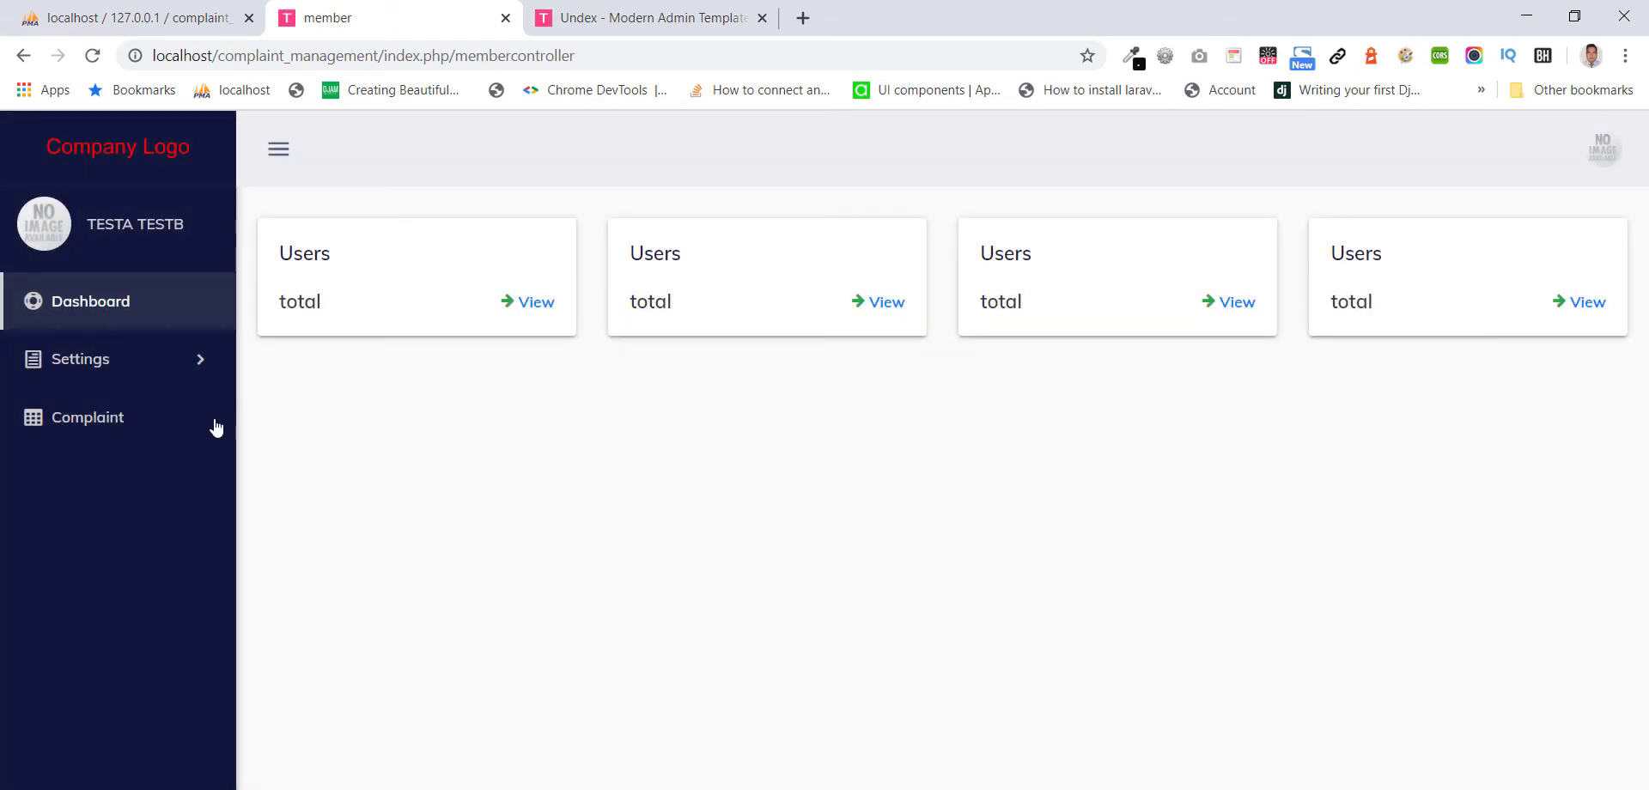
- Open the member's Settings > Profile page and scroll down through the profile details
left_click(141, 378)
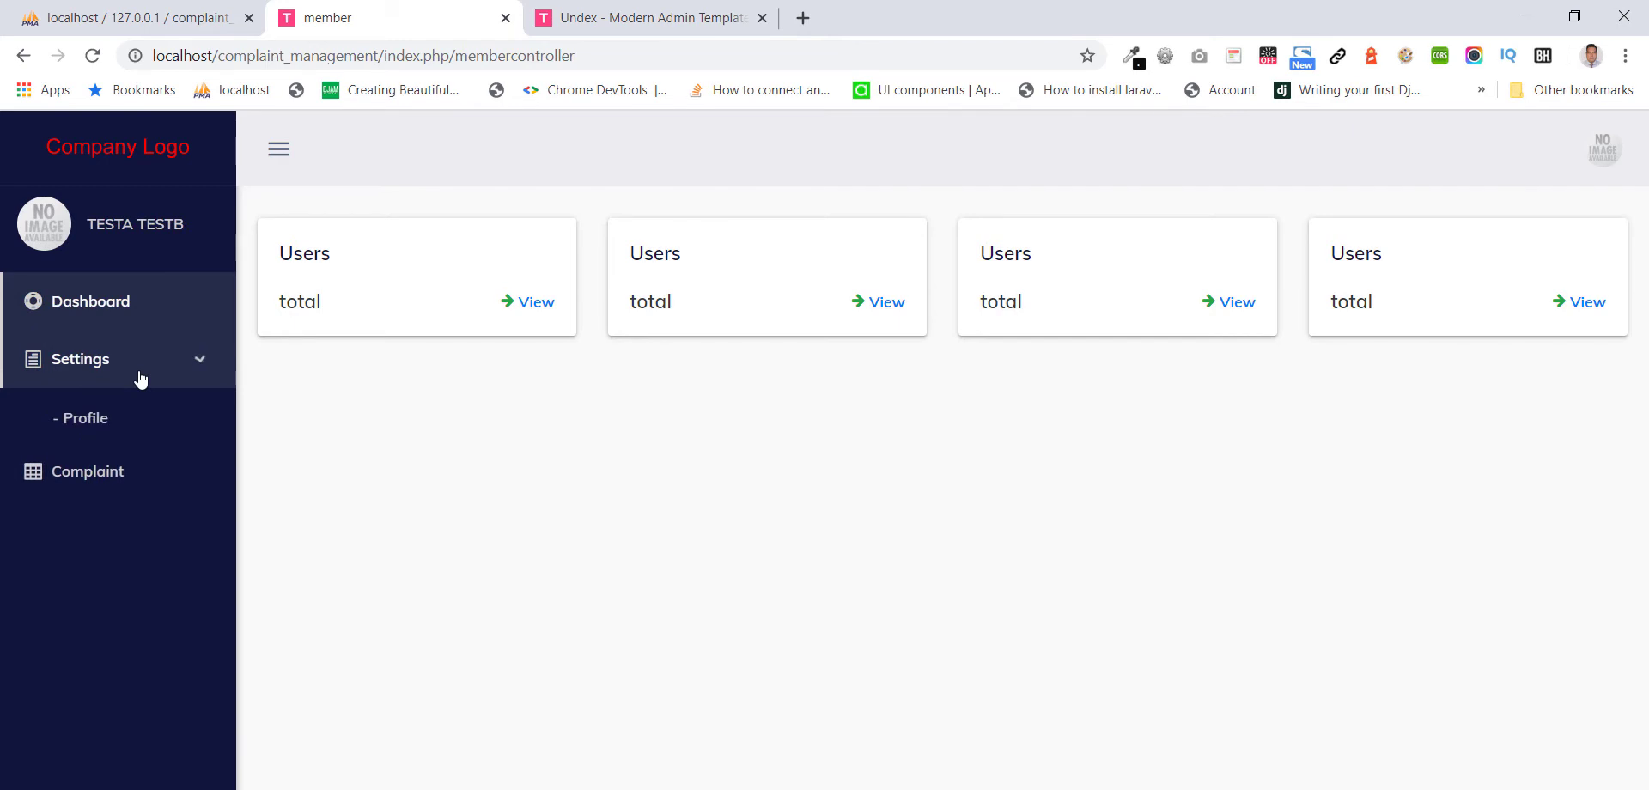
left_click(105, 428)
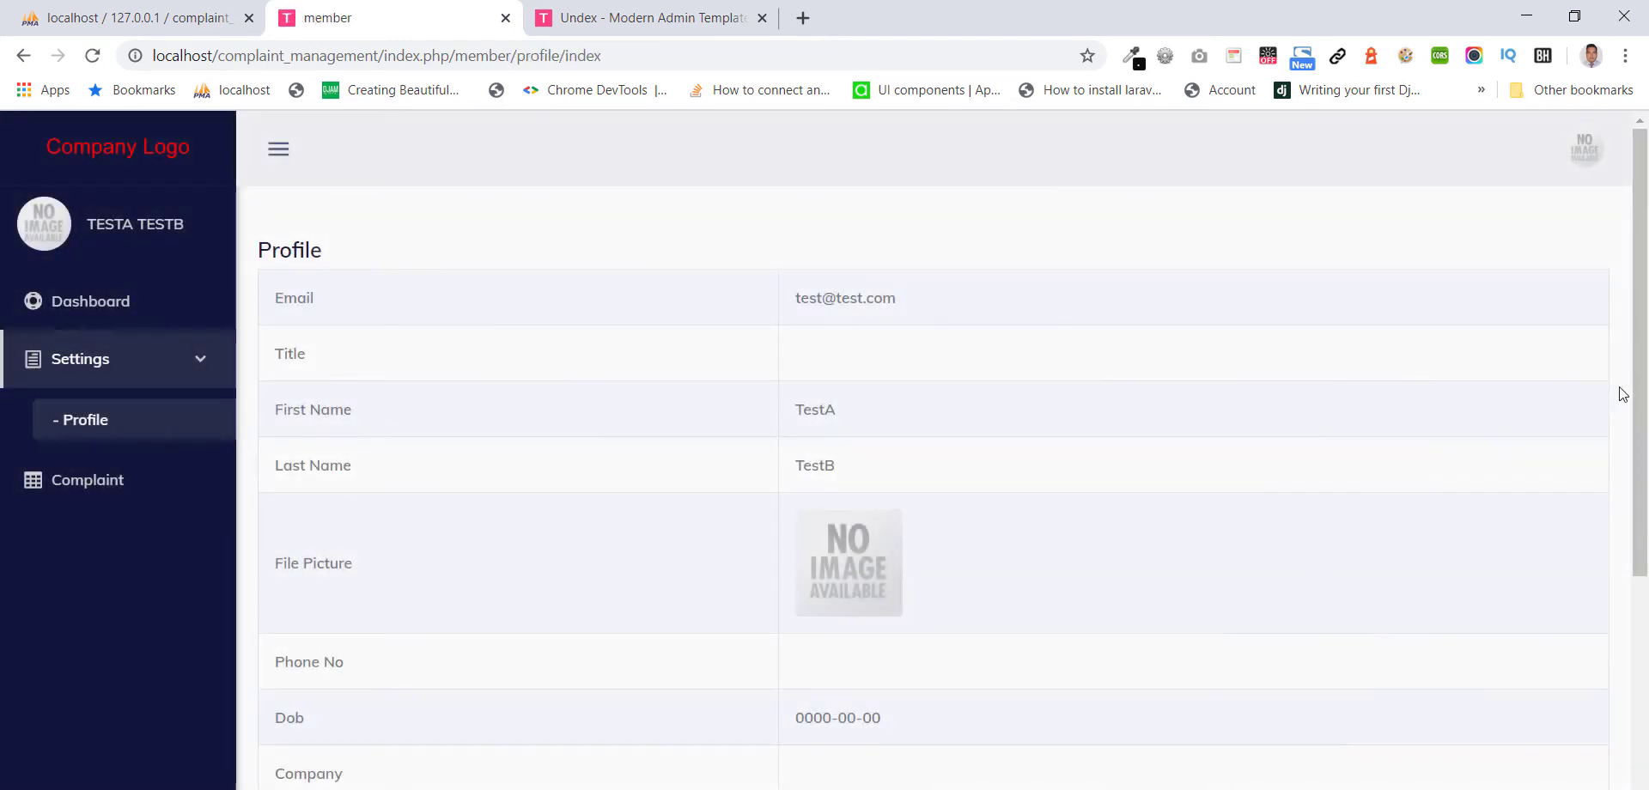
left_click_drag(1640, 395, 1646, 755)
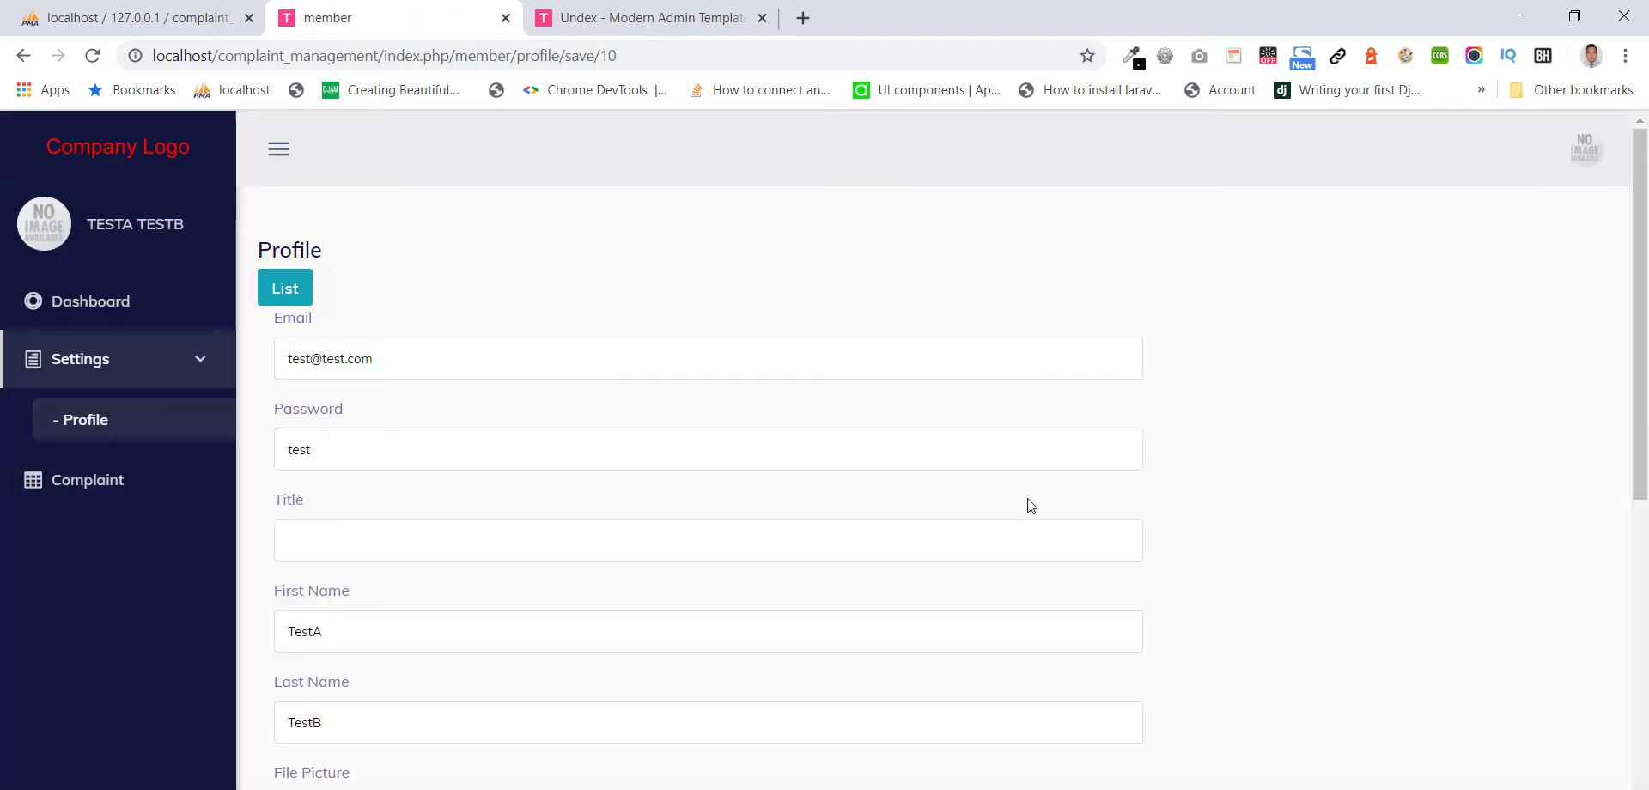
left_click_drag(1642, 402, 1642, 523)
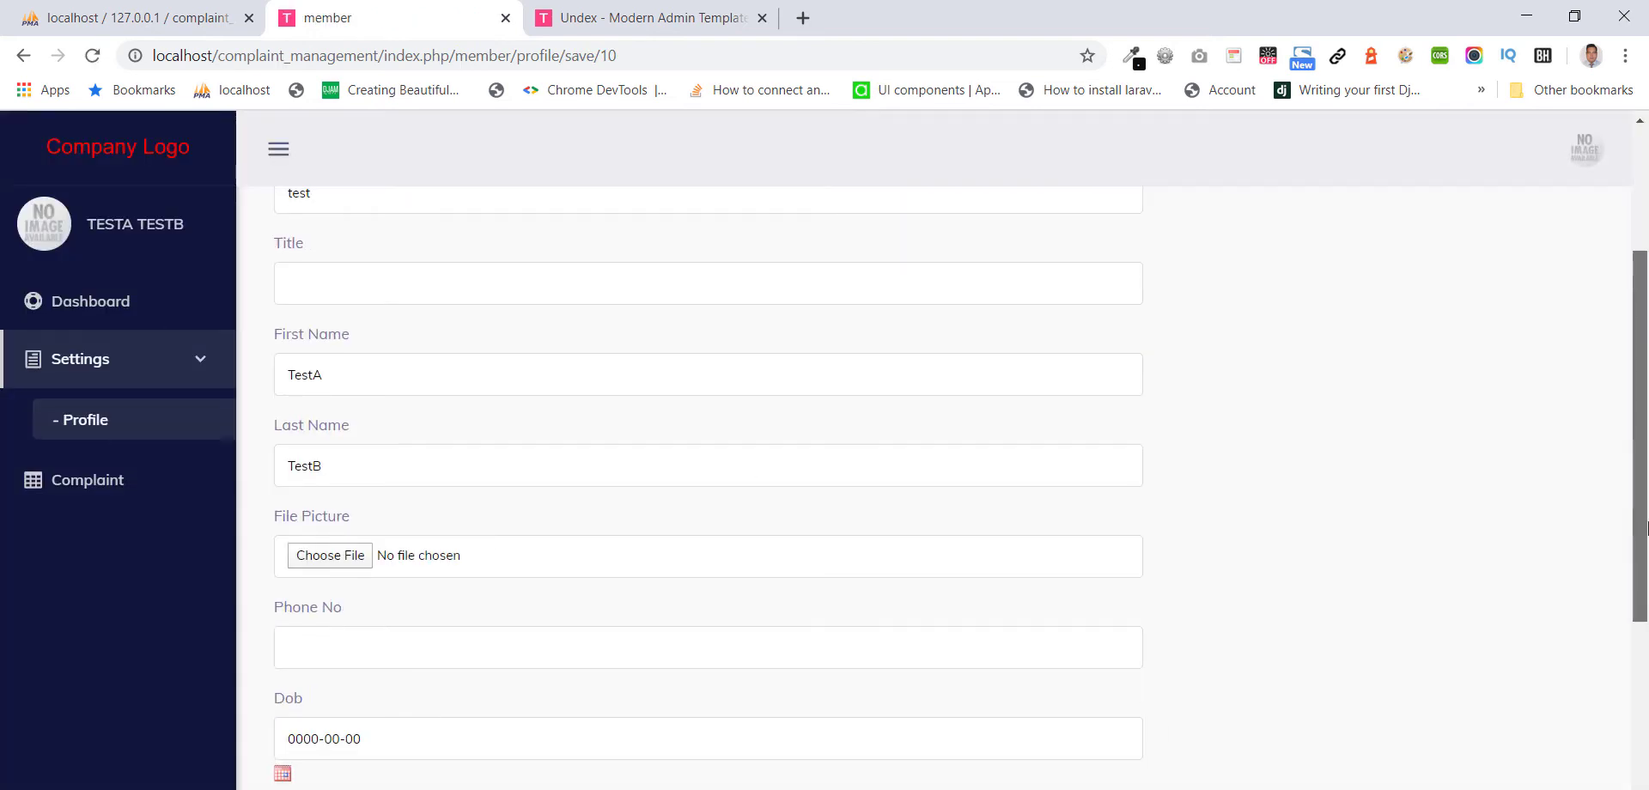
- Start a new complaint from the Complaint list and choose the 'not delivered' category
left_click(98, 486)
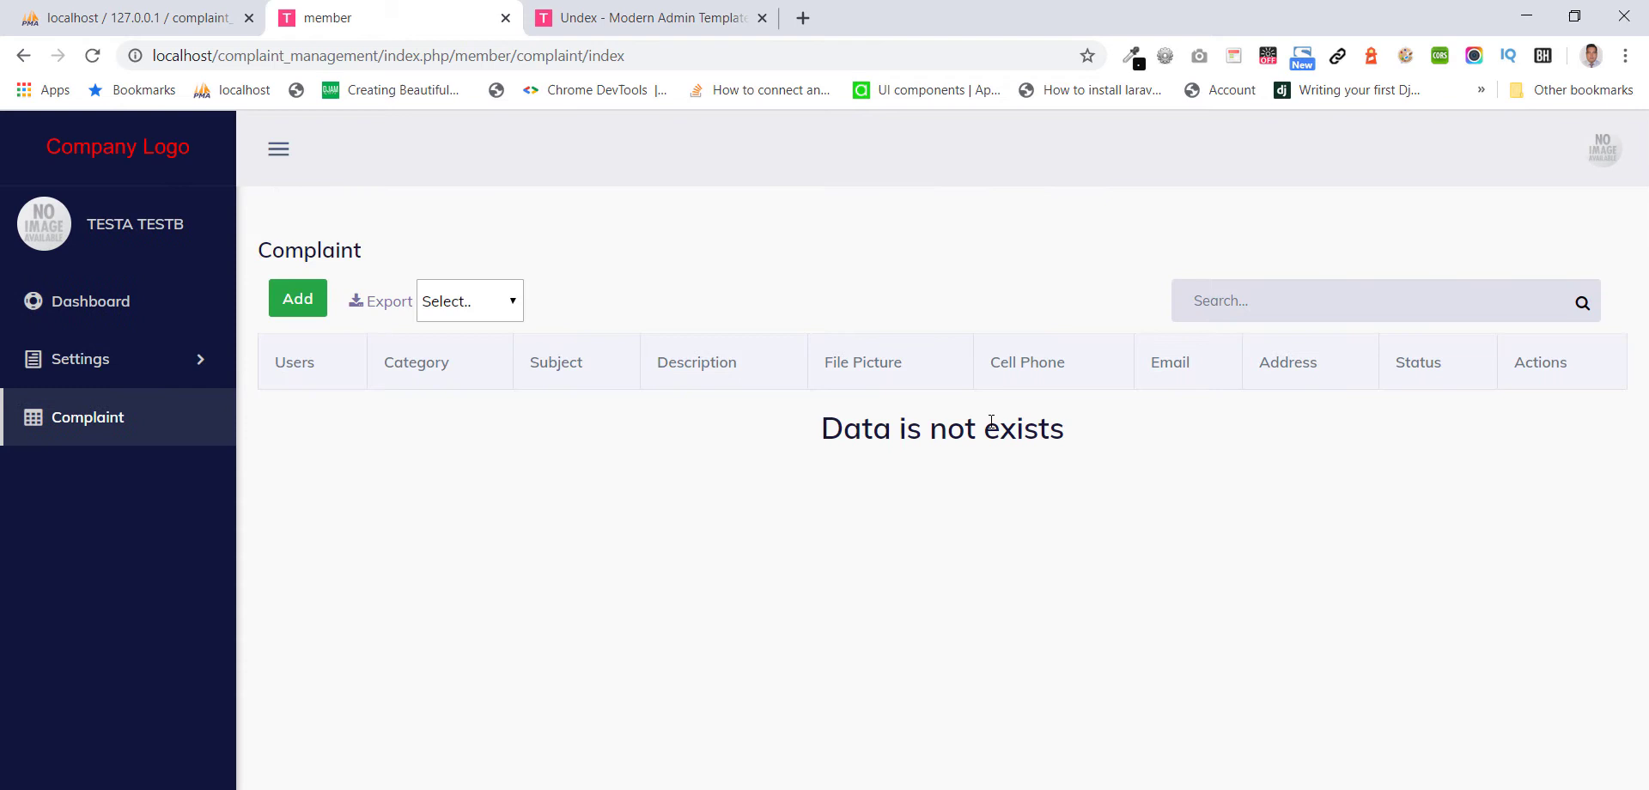
left_click(289, 298)
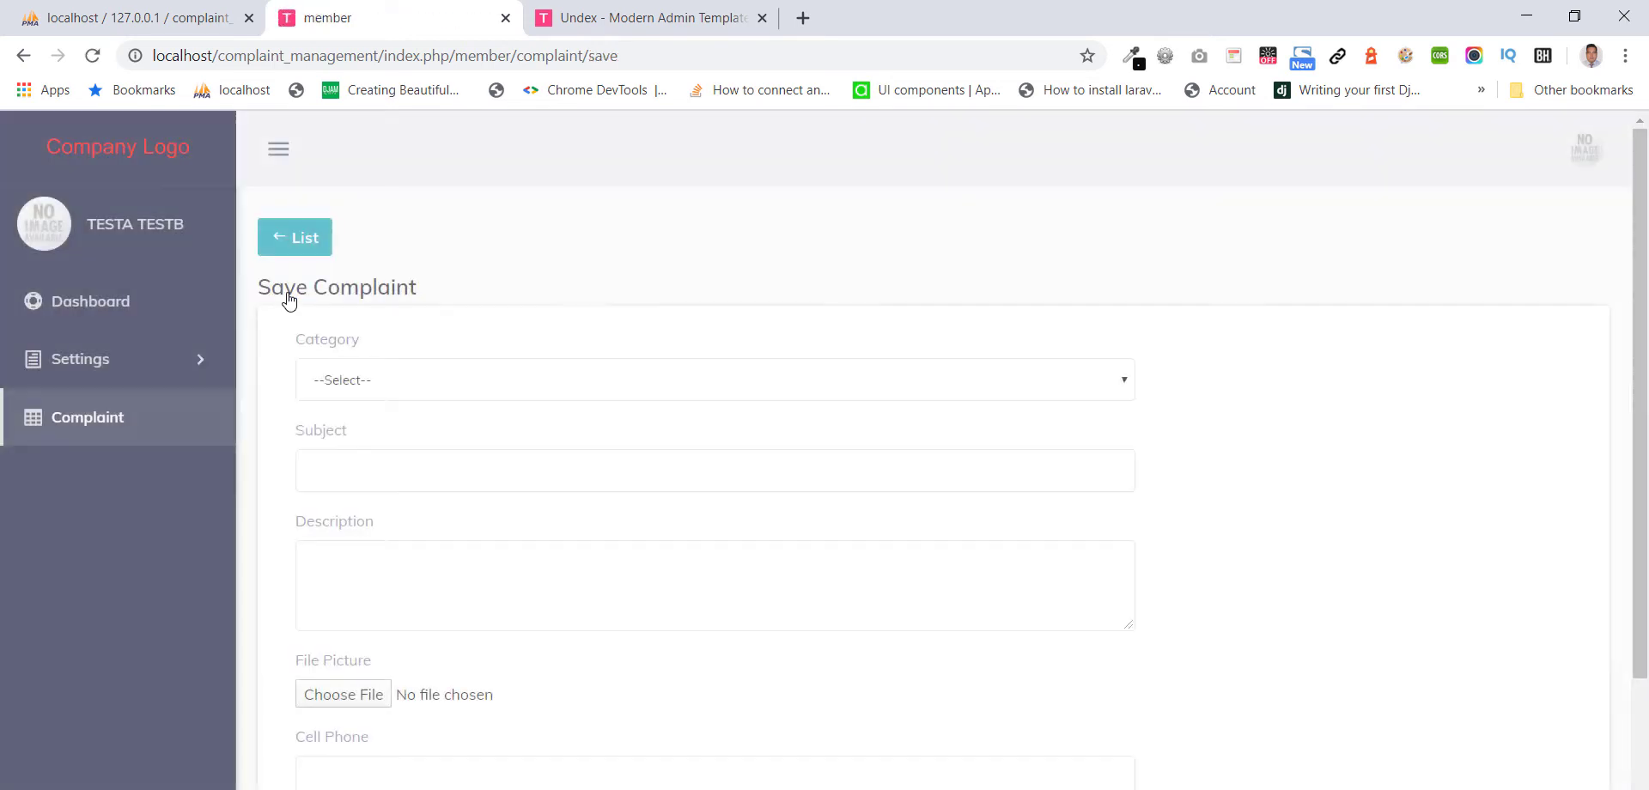
left_click(409, 379)
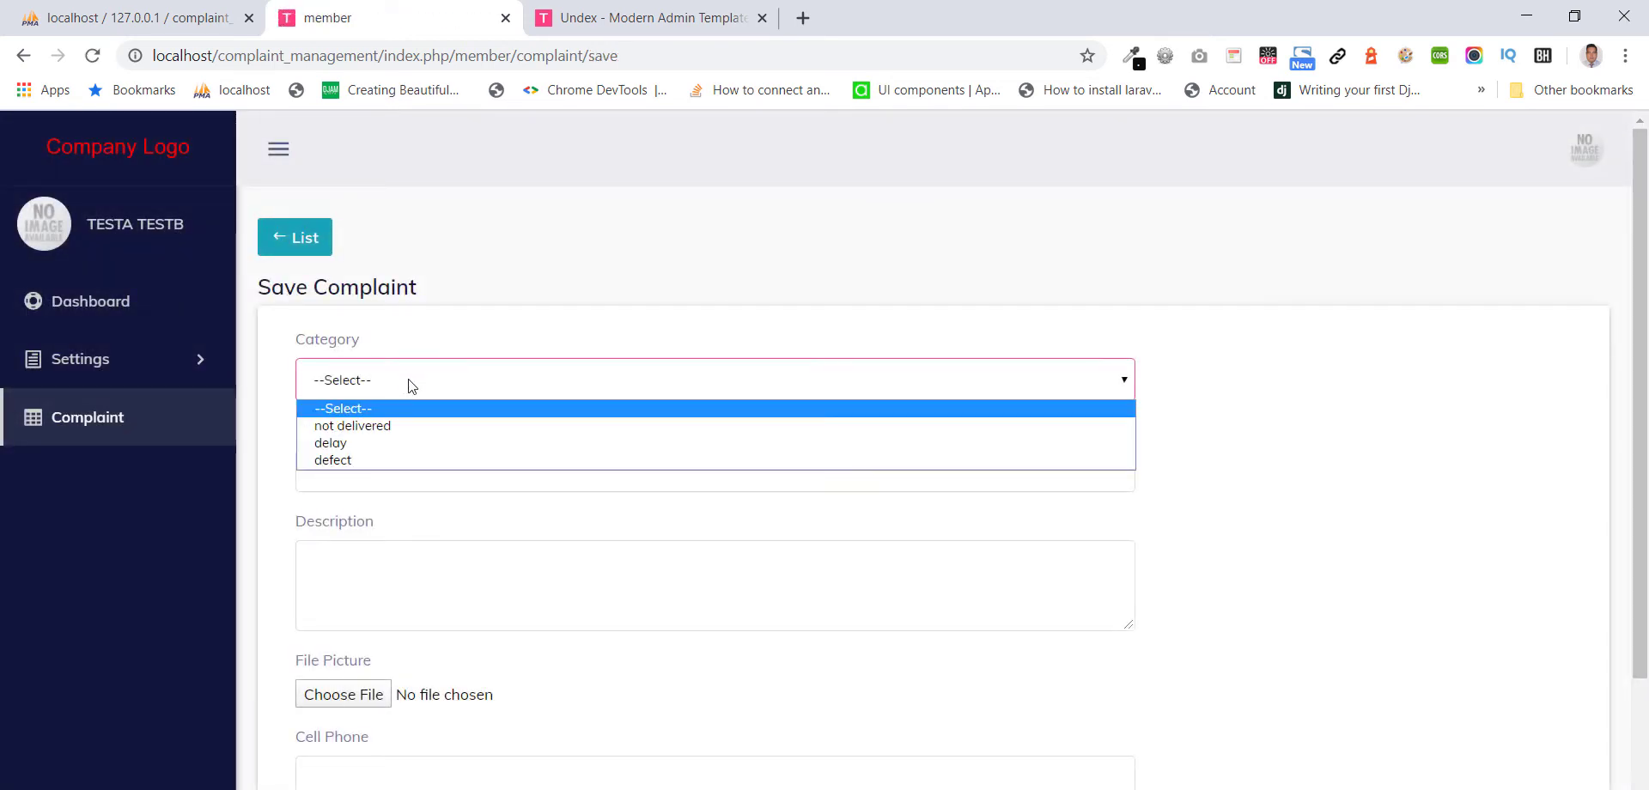
left_click(412, 434)
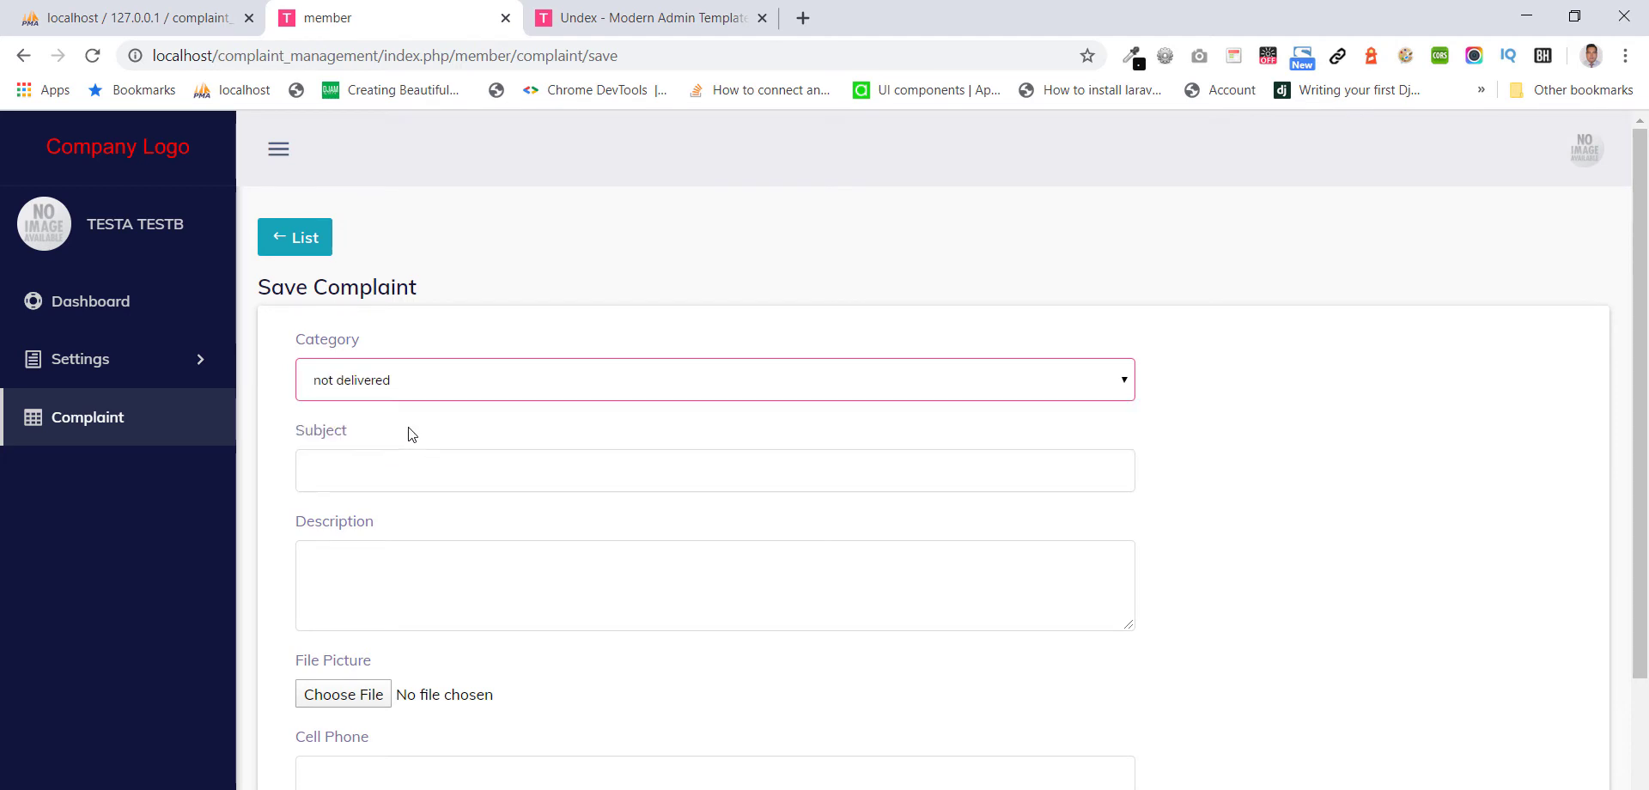
- Enter subject 'Samsung Monitor' and description 'not delivered yet', correcting the misspelling
left_click(364, 482)
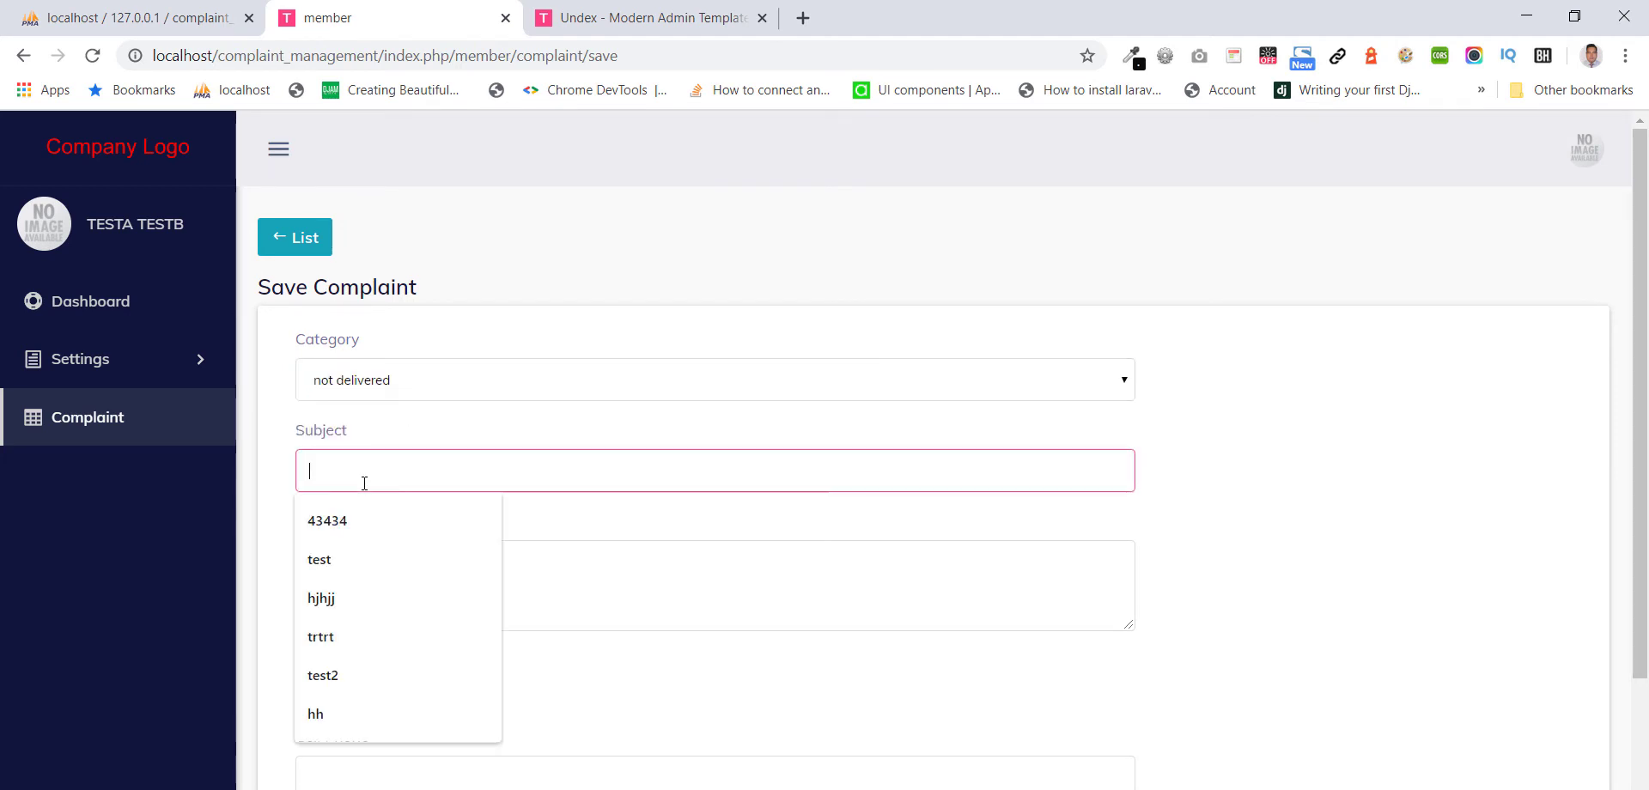
type("Sc")
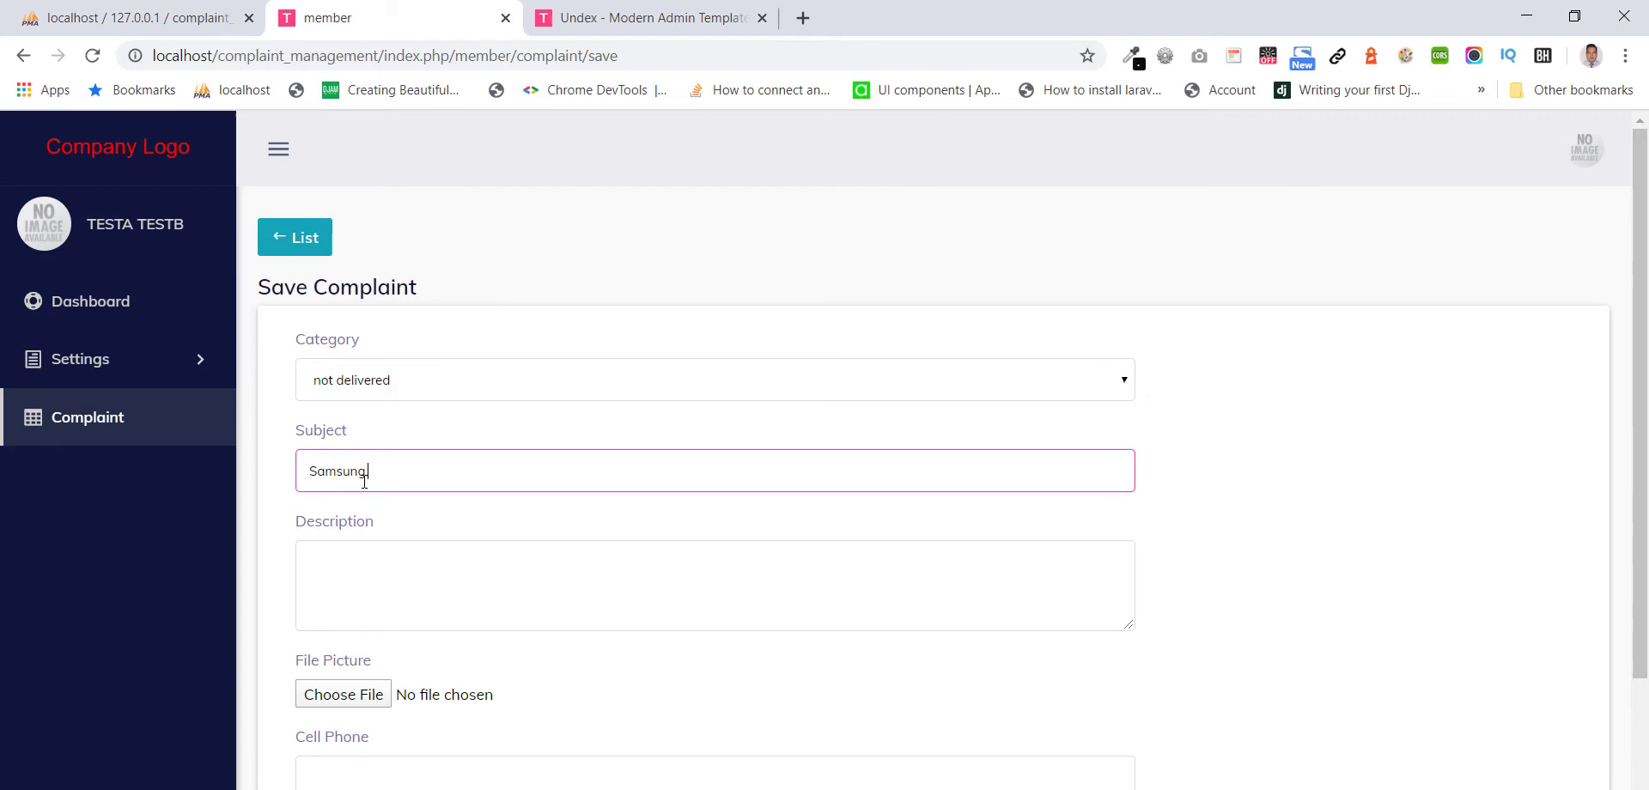
type("Monitor")
left_click(430, 577)
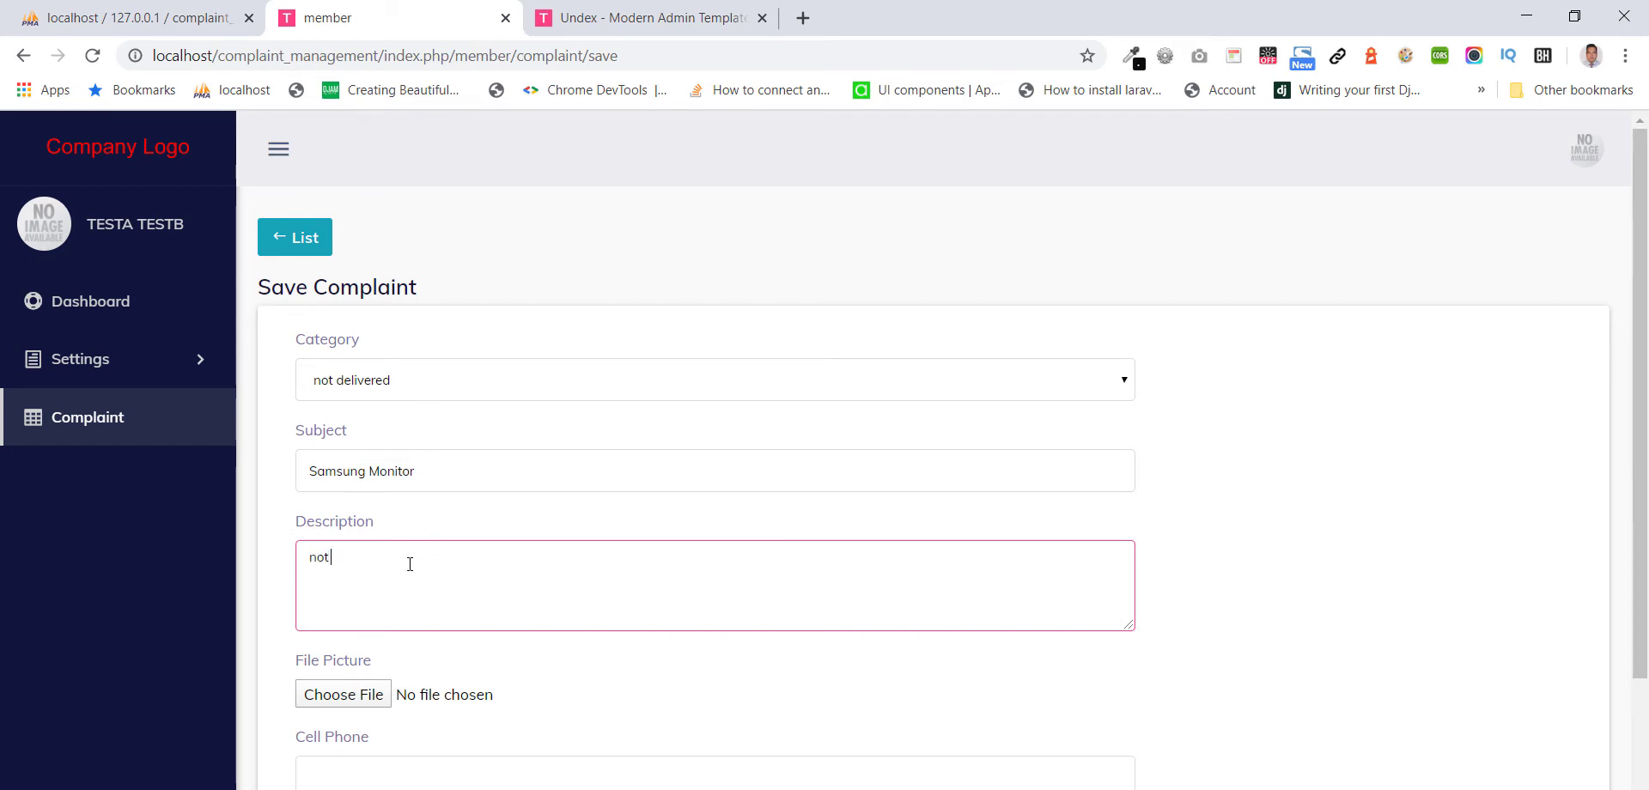
type("not delived yet")
double_click(353, 557)
left_click(368, 559)
type("red yet")
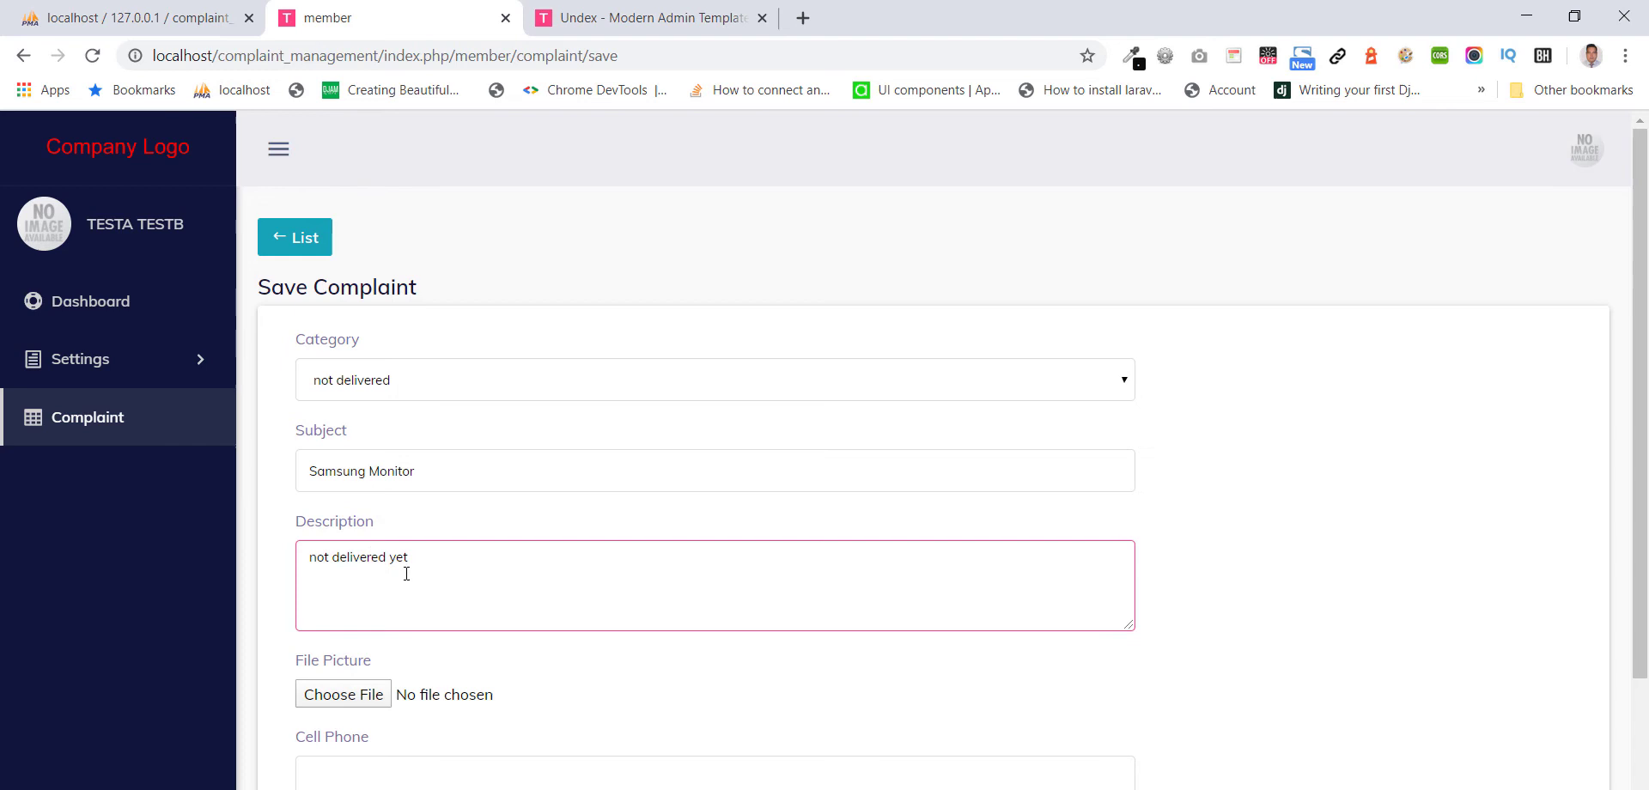
left_click(474, 561)
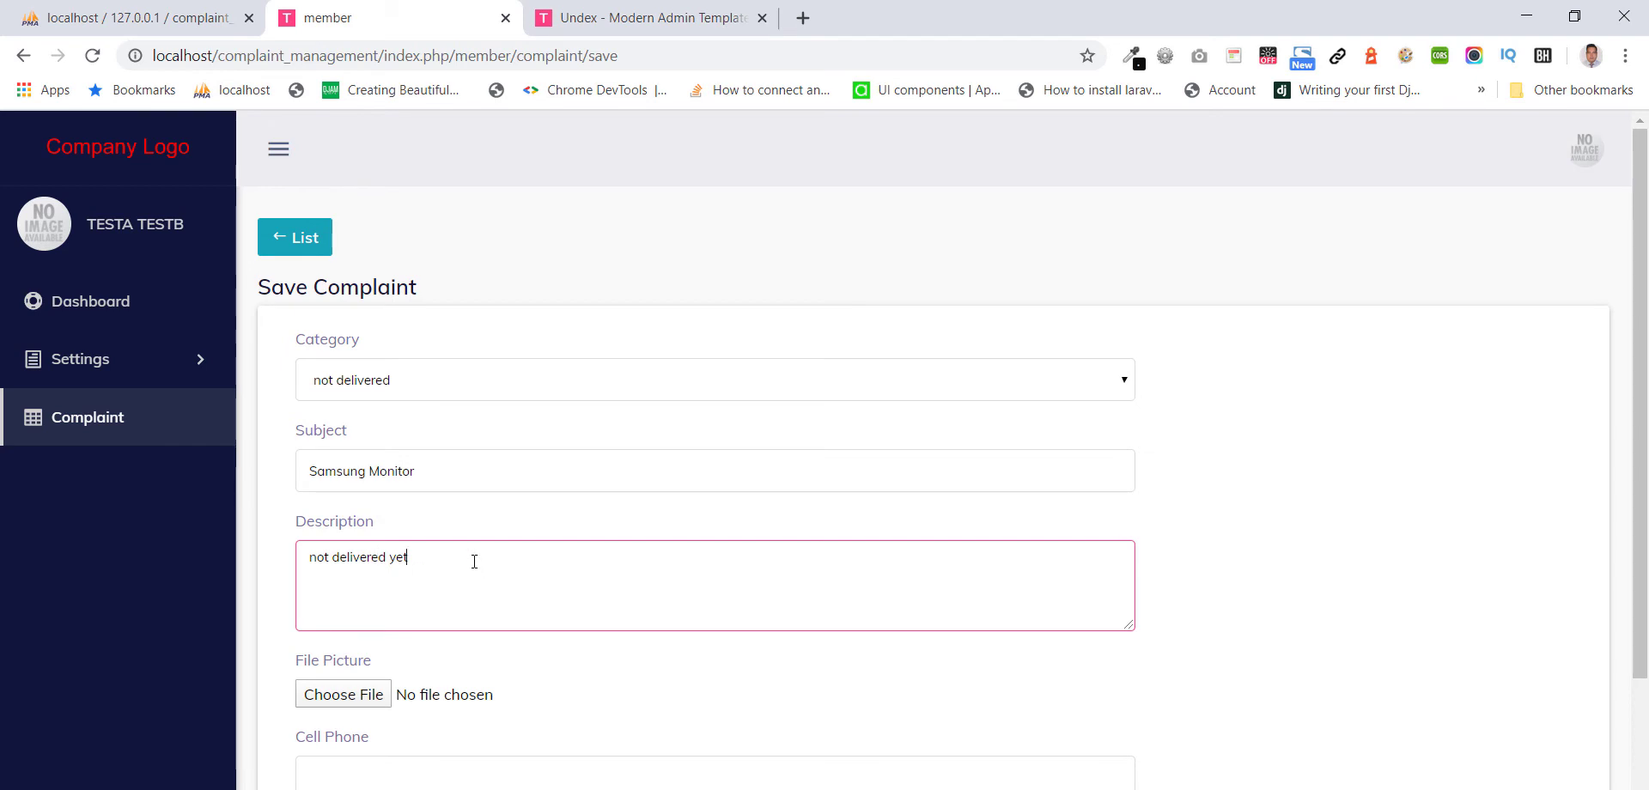
- Attach explore.png as the complaint's picture
left_click(345, 696)
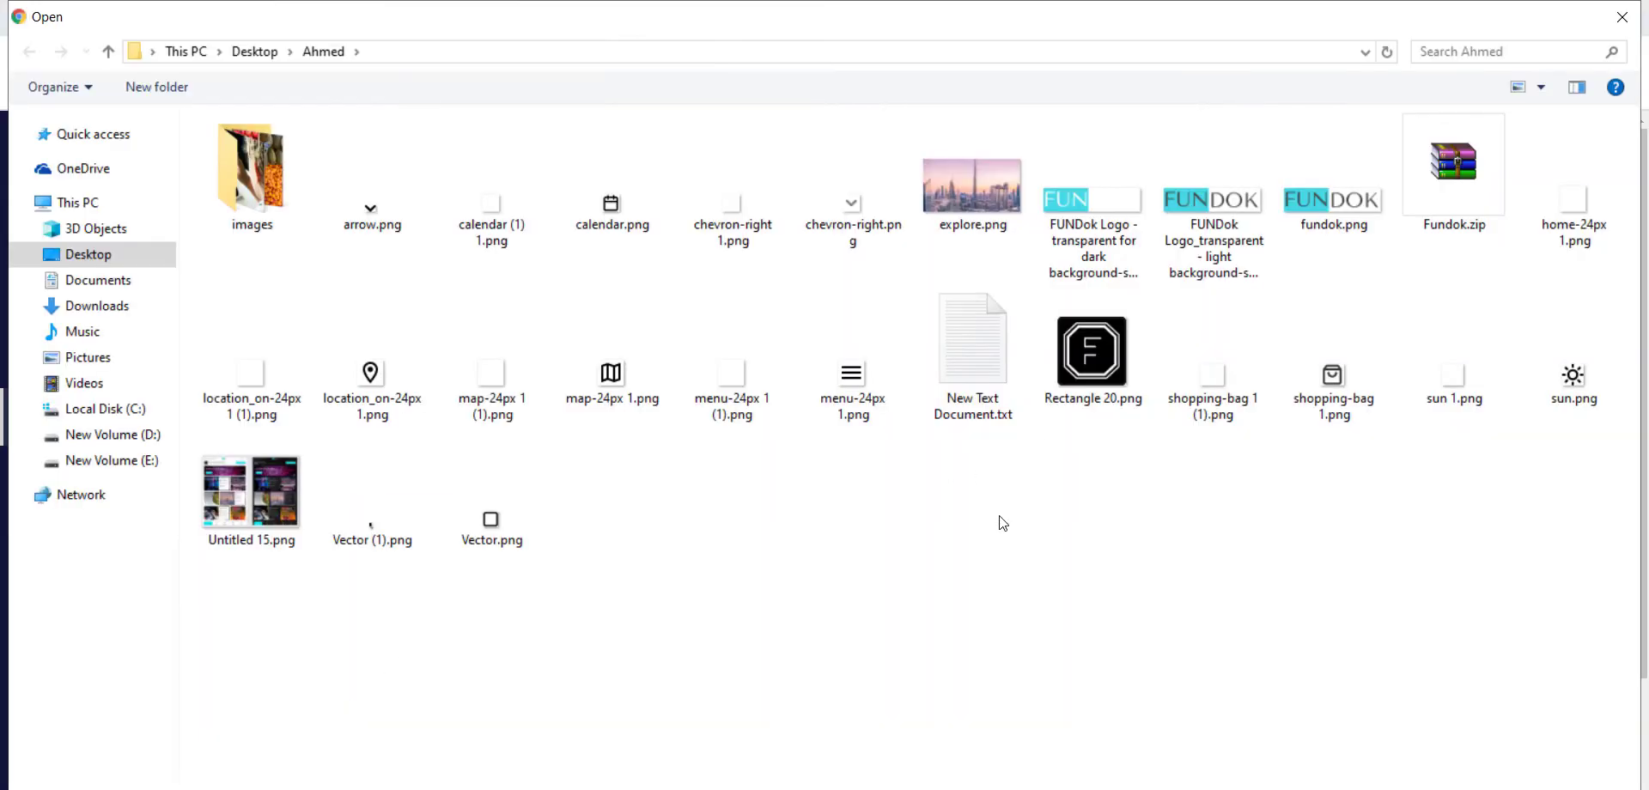
double_click(1008, 203)
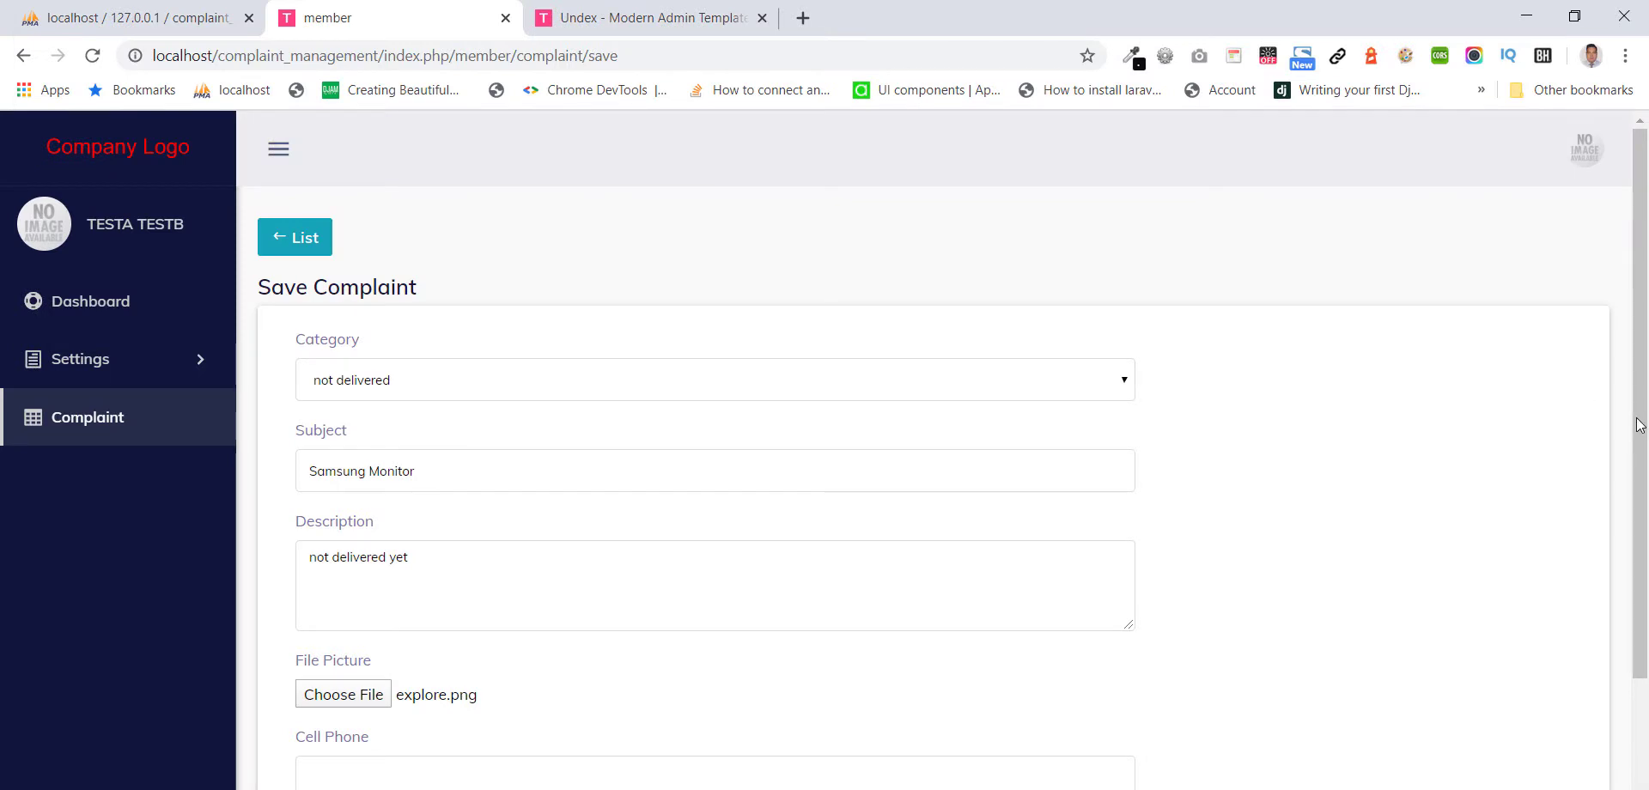
left_click_drag(1638, 417, 1638, 614)
- Fill in the complaint's cell phone number, contact email and address
left_click(401, 515)
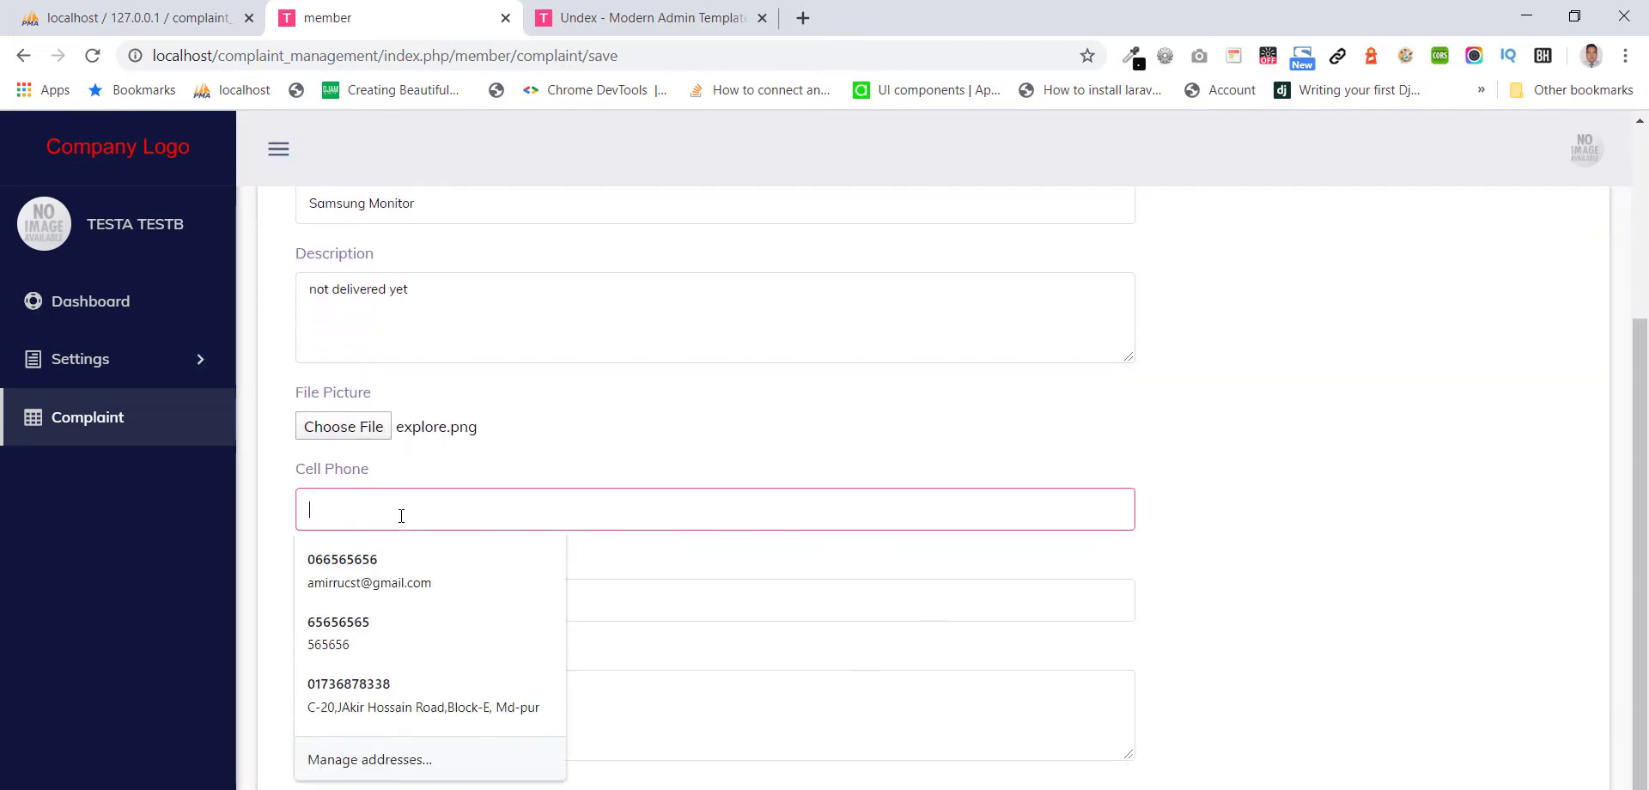
type("6565656")
left_click(1245, 564)
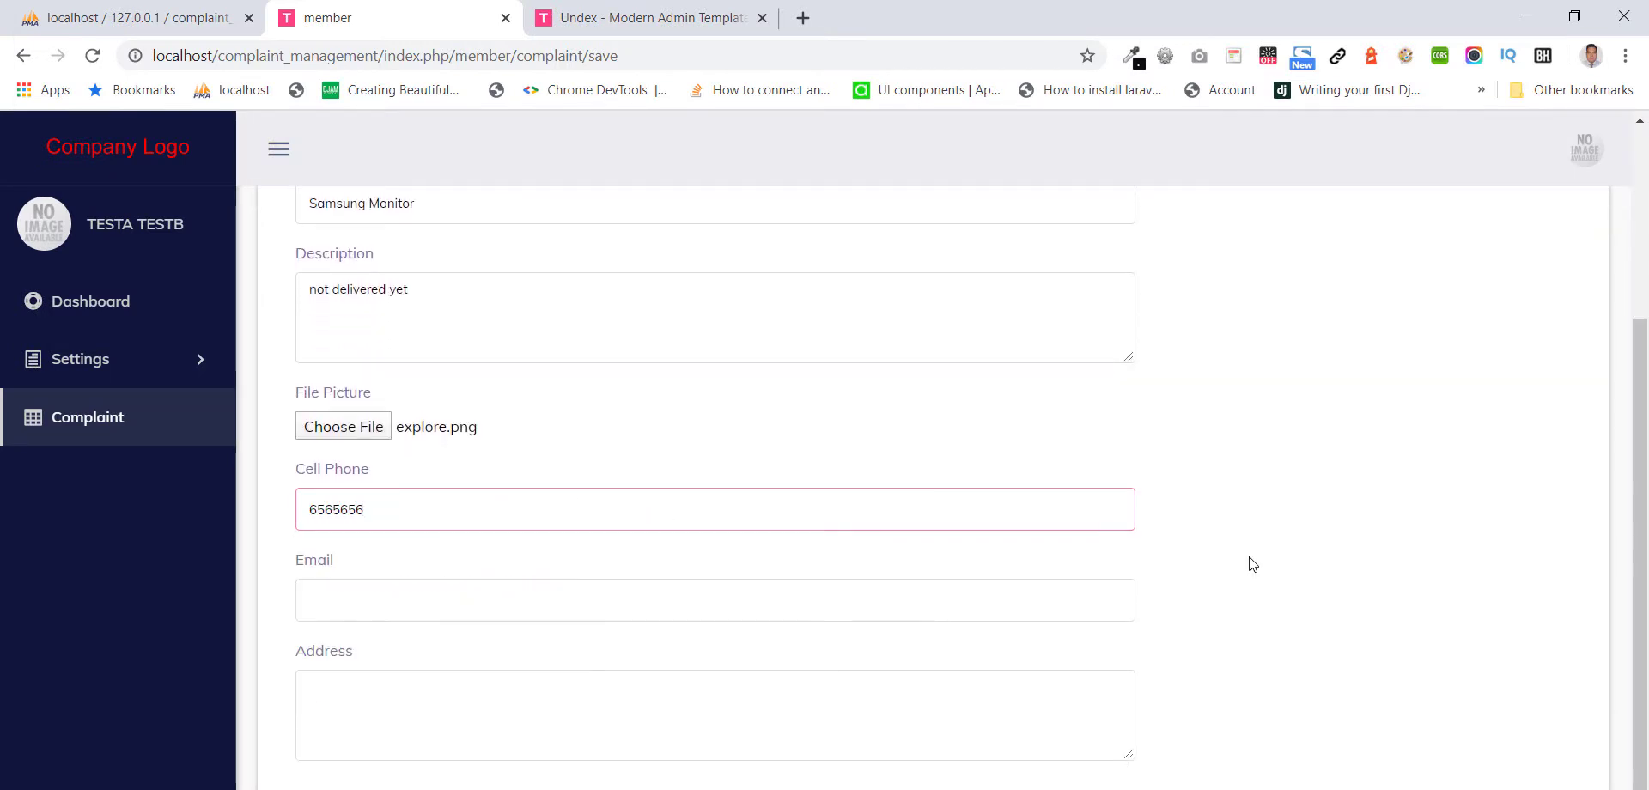
left_click(314, 600)
type("hhgh@ererer")
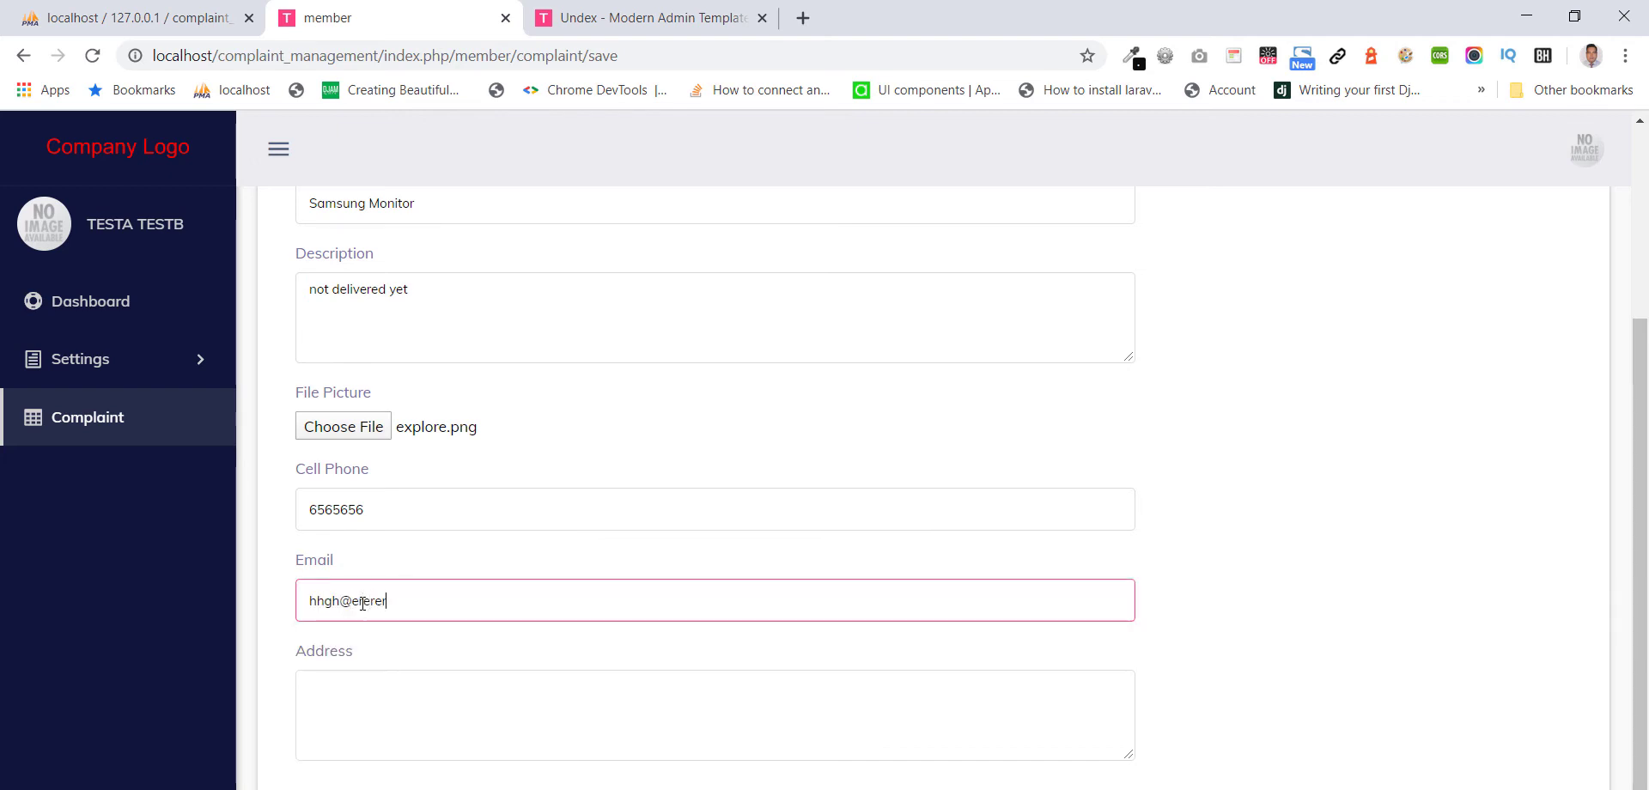
type(".com")
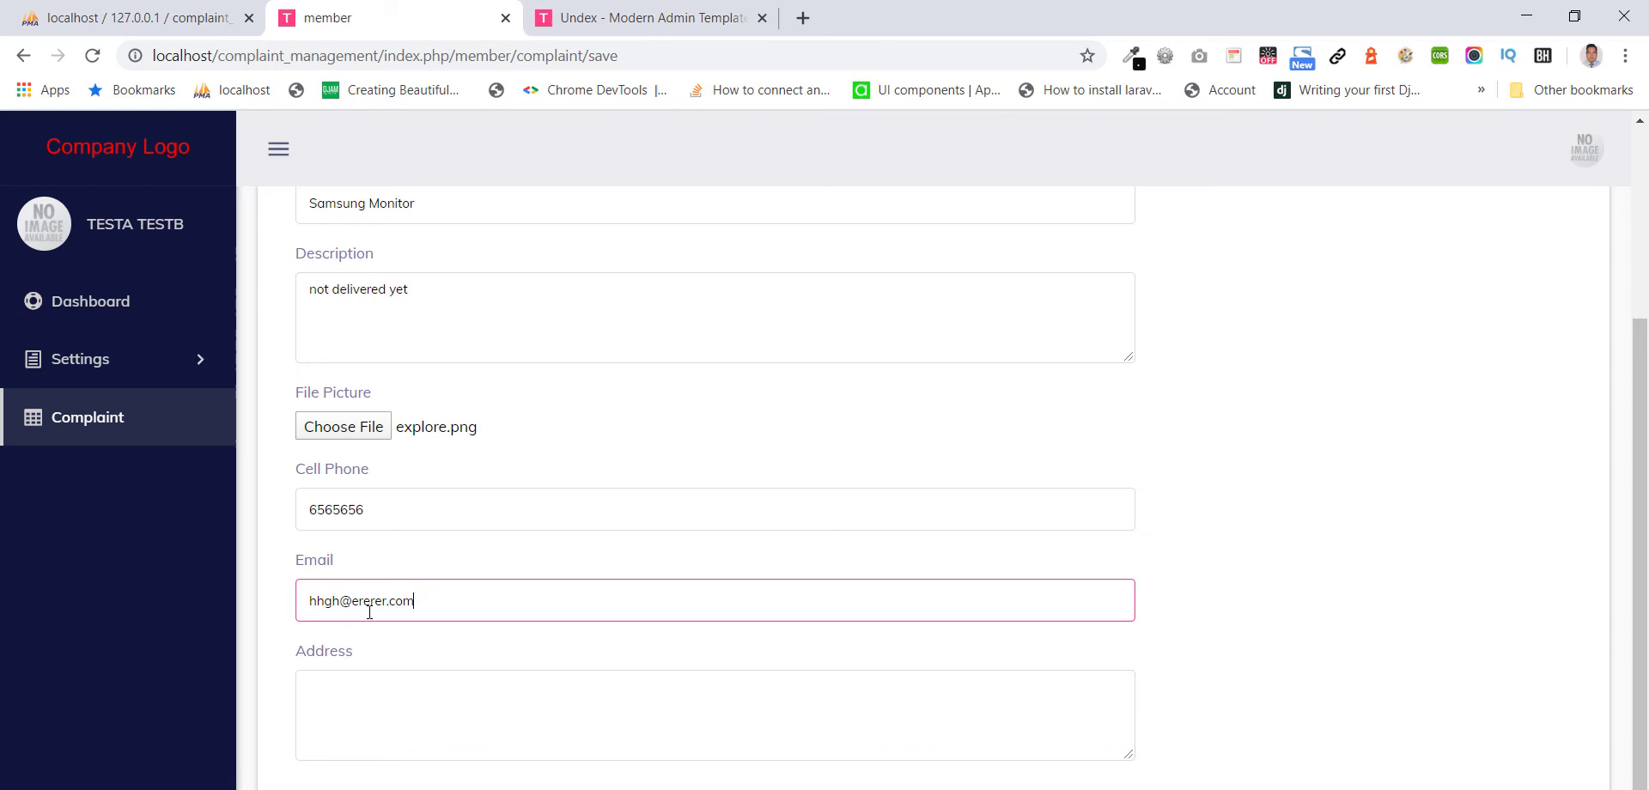
left_click(373, 693)
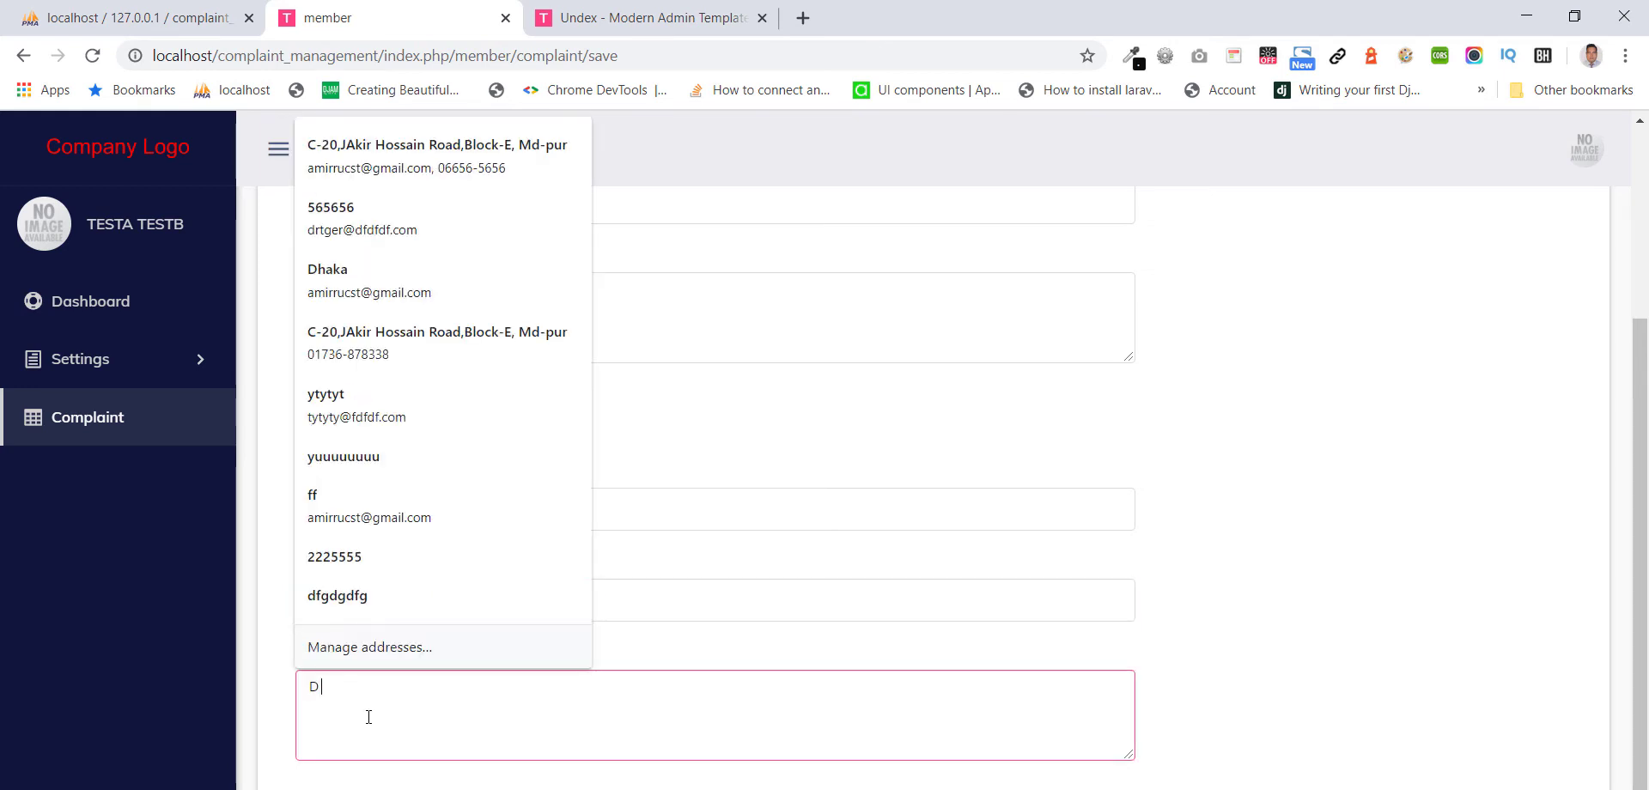
type("D 23 Dhaka")
key("Tab")
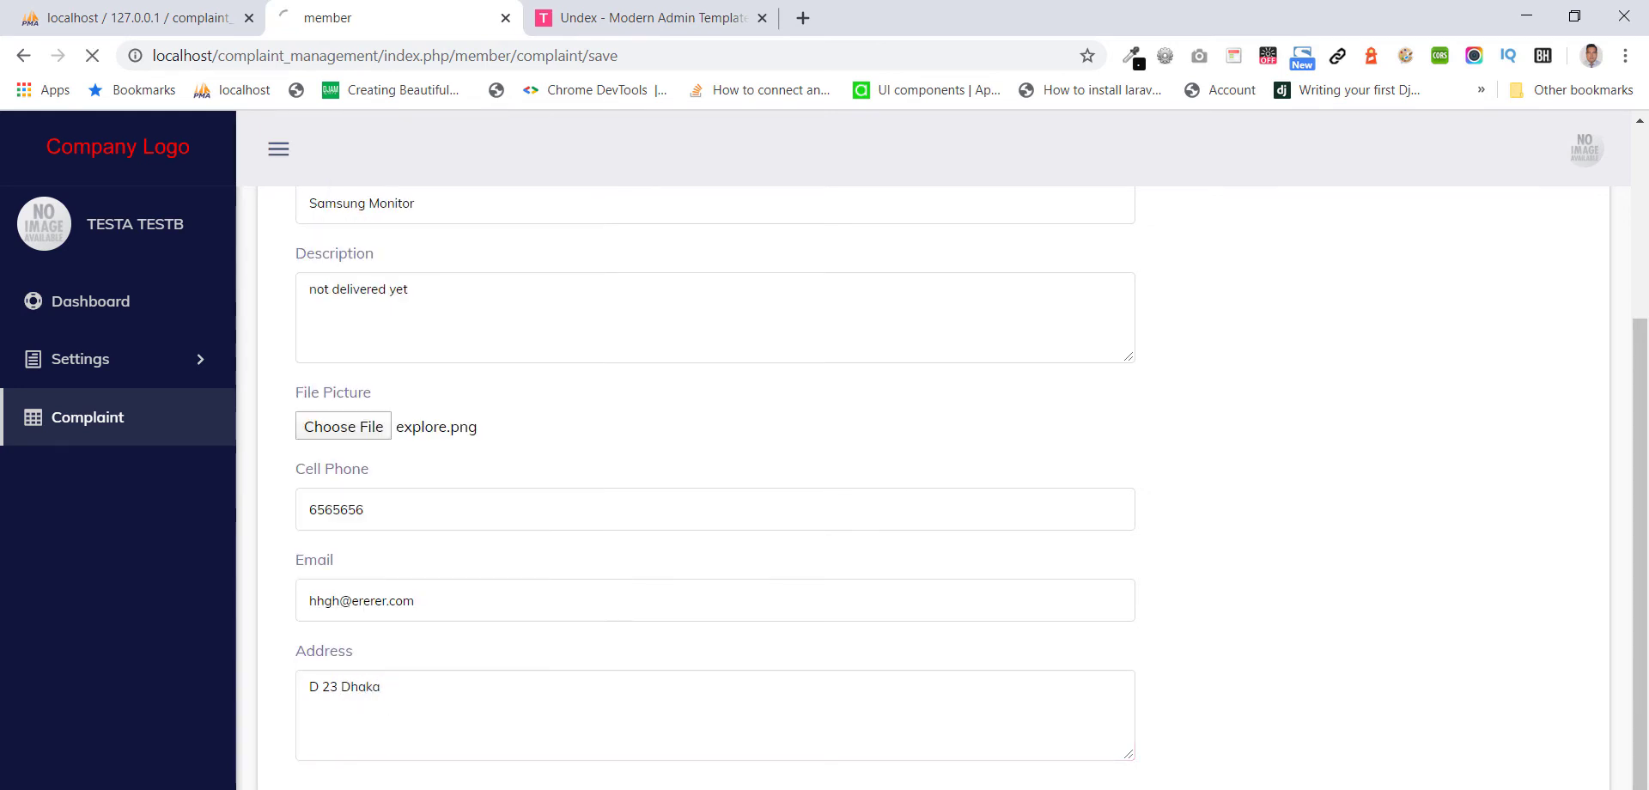
- Submit the Samsung Monitor complaint and check it appears as active in the complaint list
key("Return")
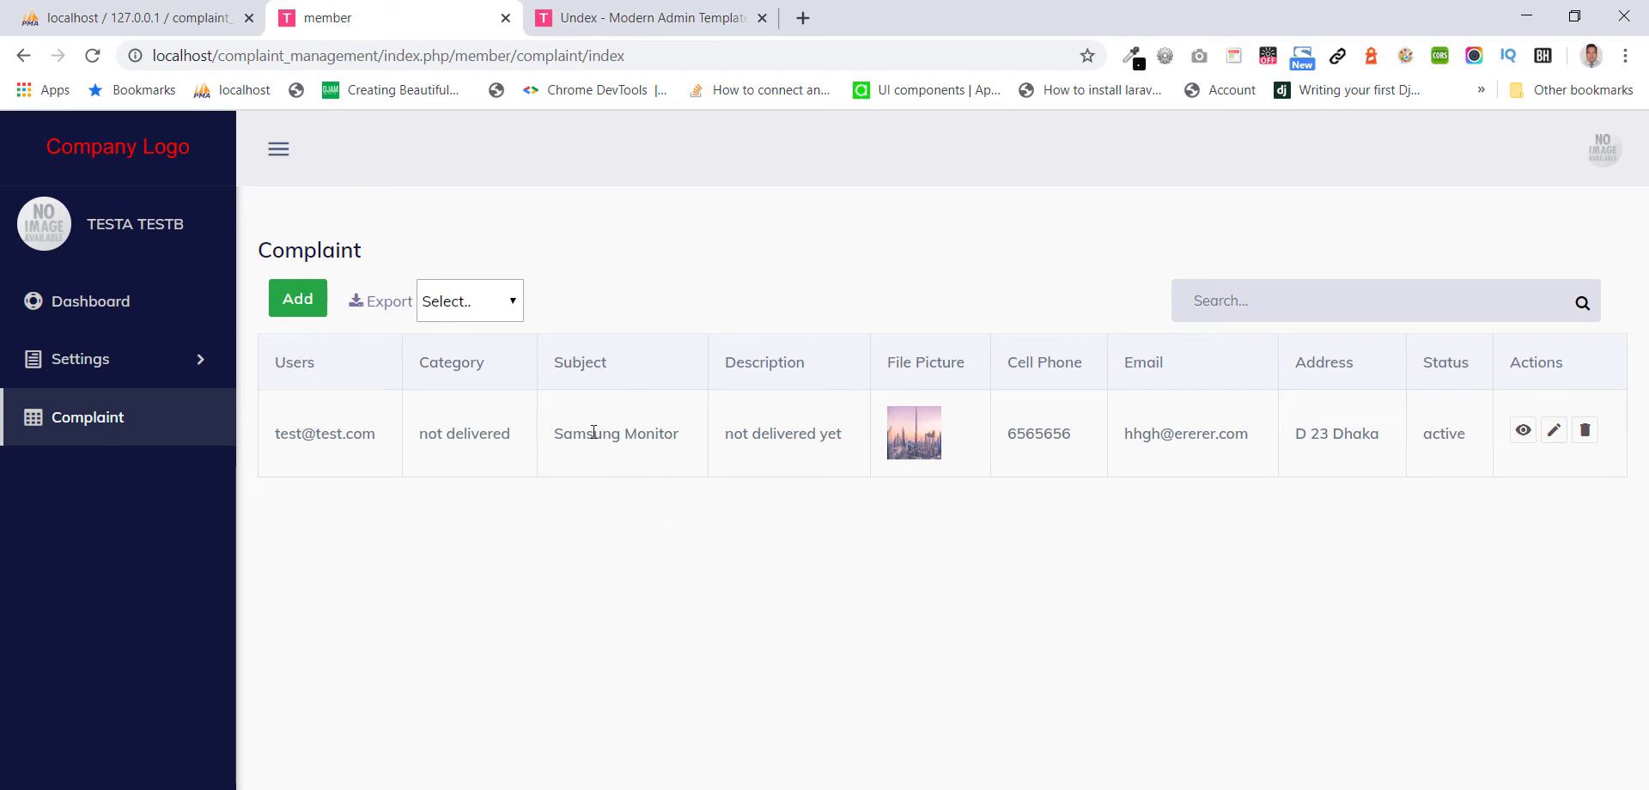
mouse_move(927, 789)
- On the admin login tab, replace the email and password with the admin's and log in
left_click(690, 12)
triple_click(914, 471)
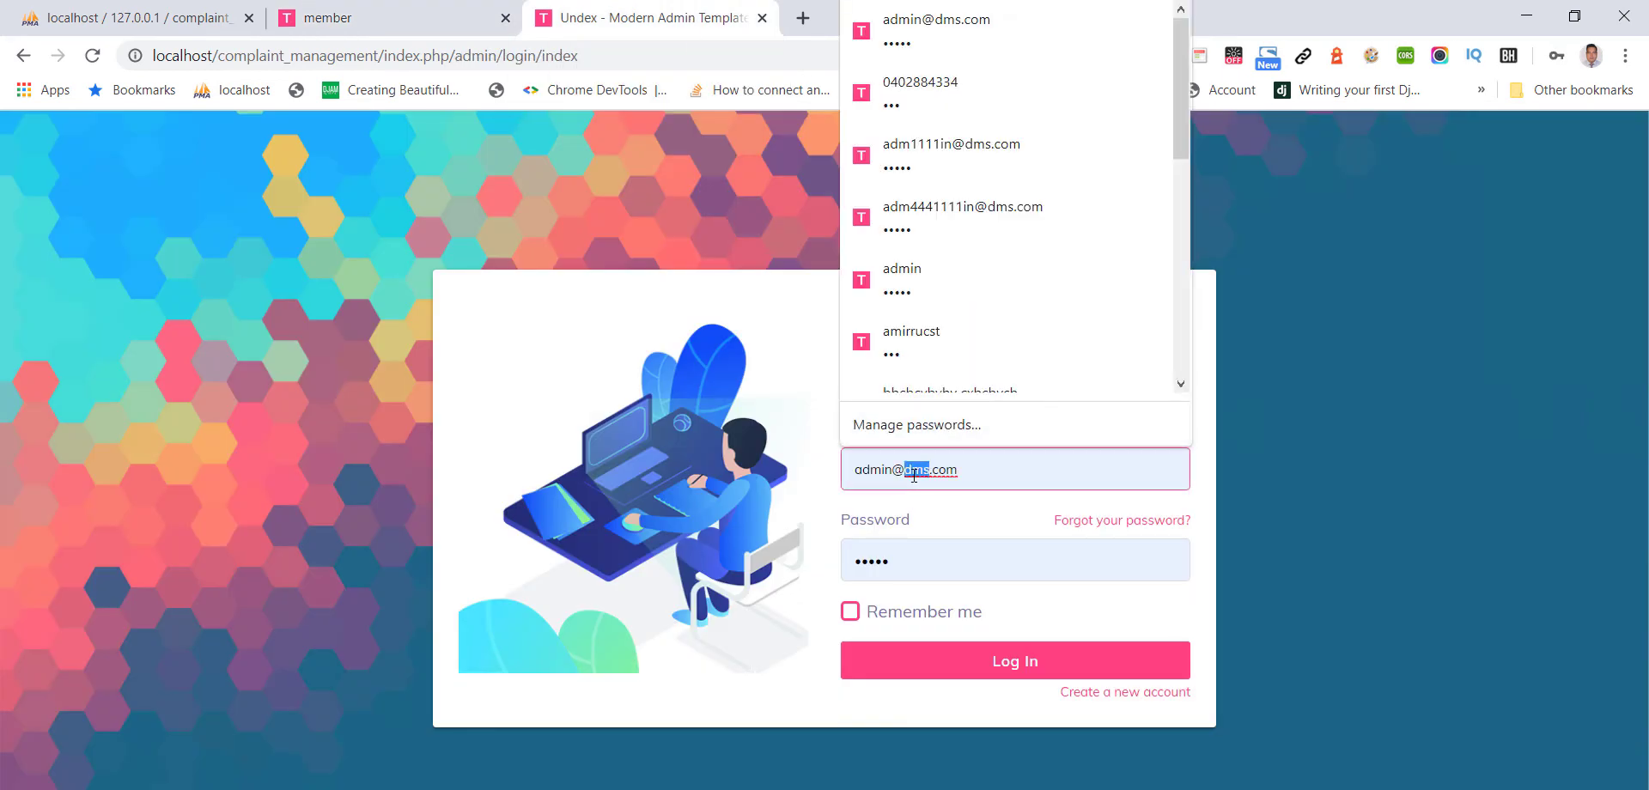
type("xx@xx")
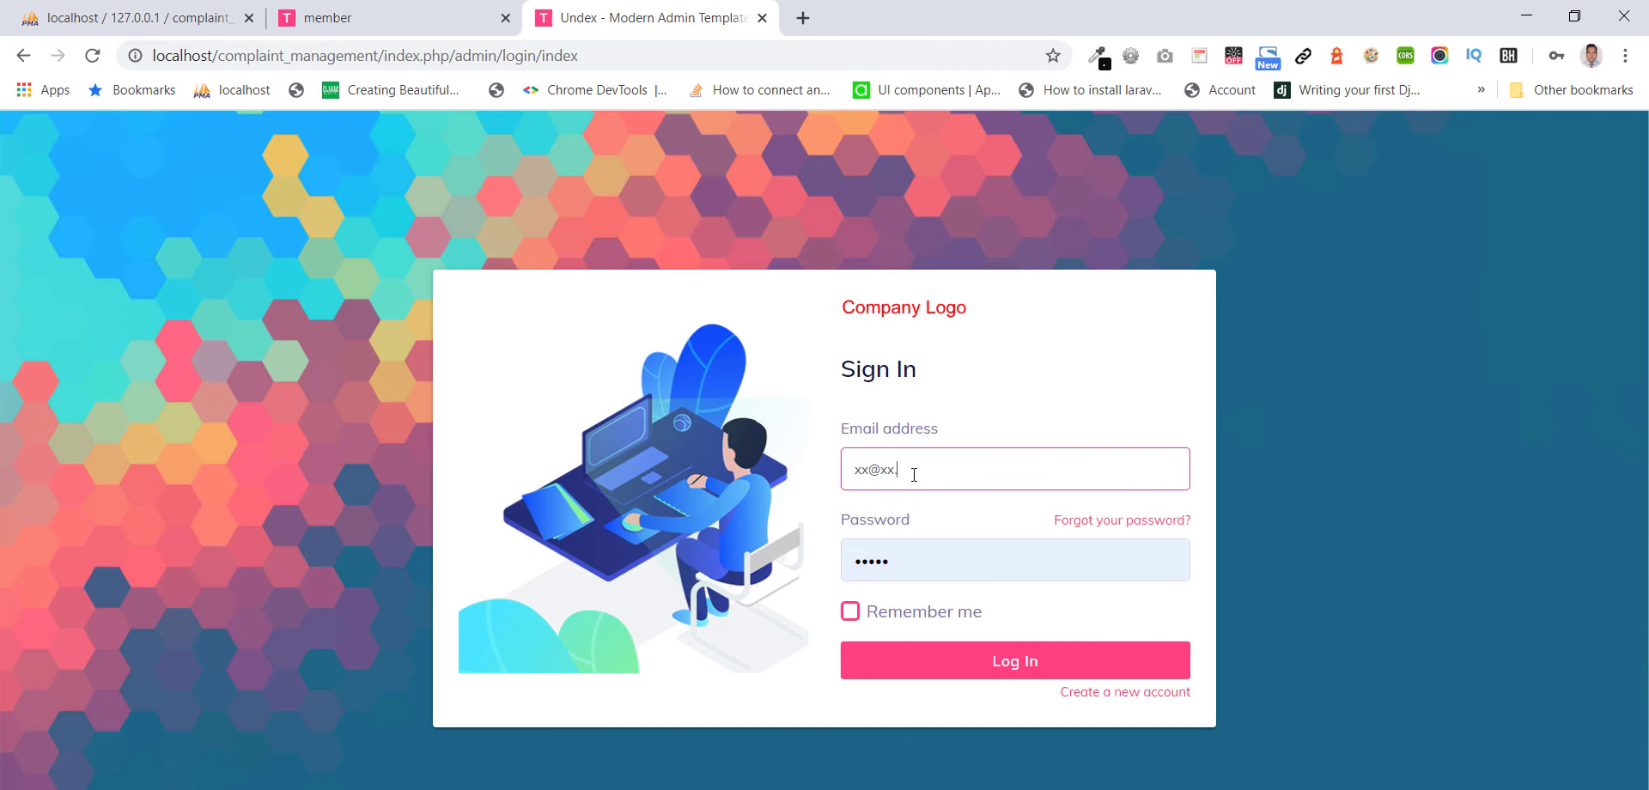
triple_click(936, 559)
type("xx")
left_click(1058, 669)
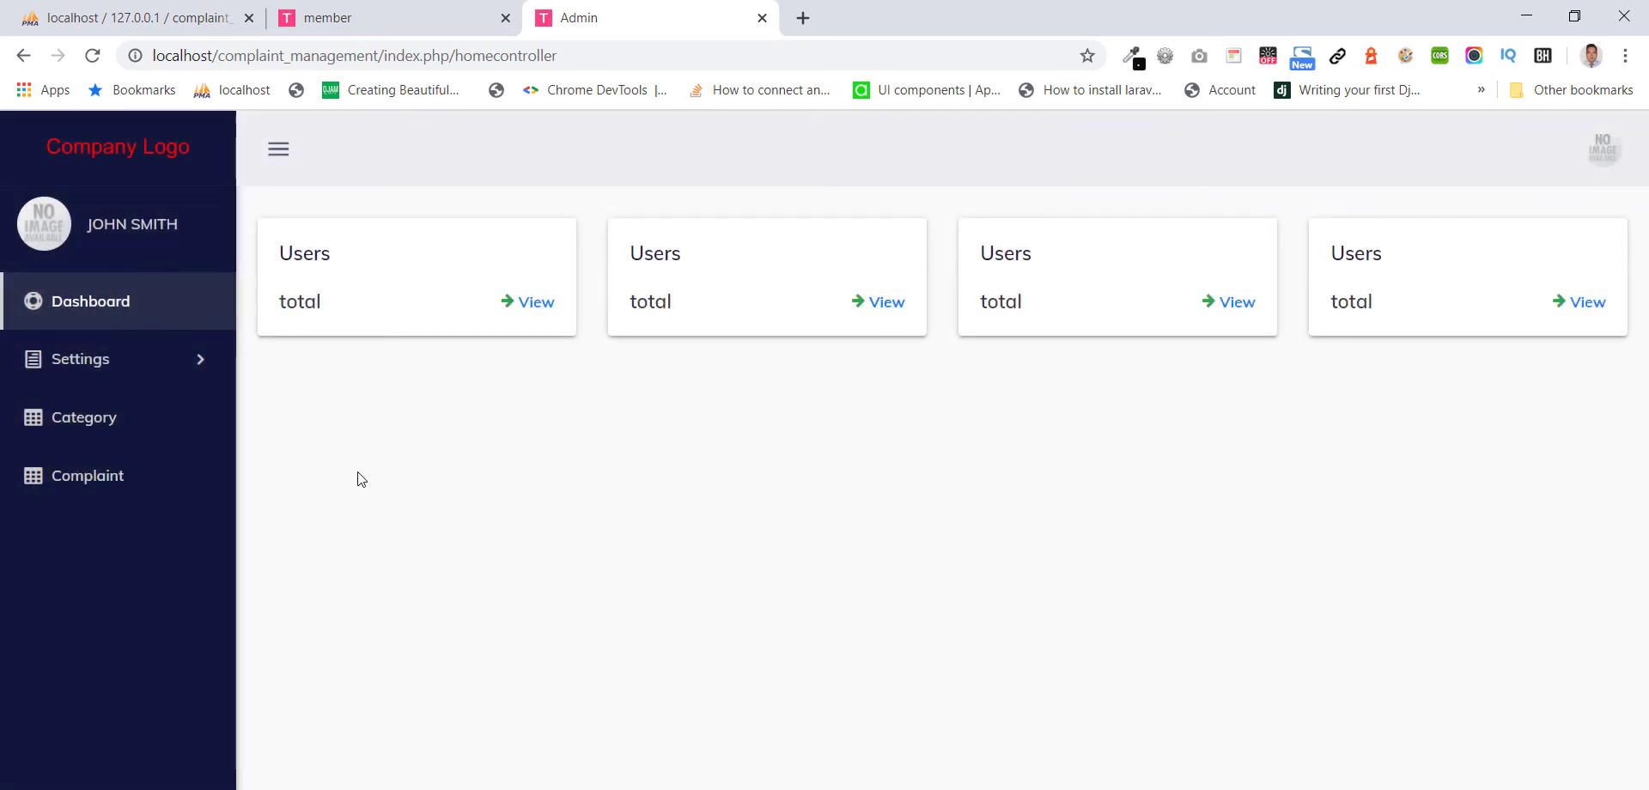
- Browse the admin panel's Users, Profile, Complaint and Category pages
left_click(109, 376)
left_click(115, 550)
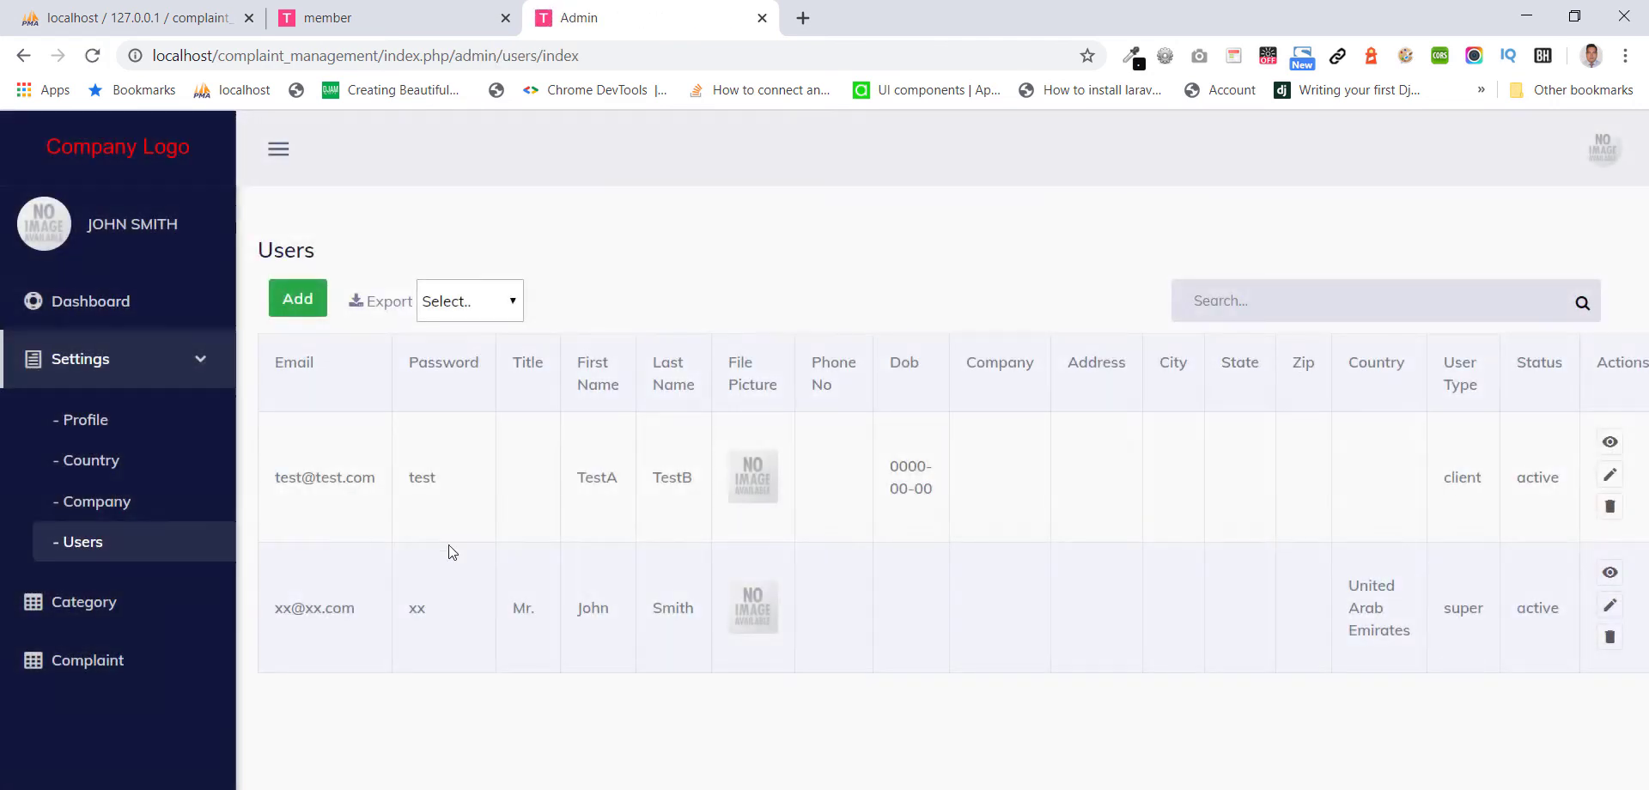
left_click(111, 428)
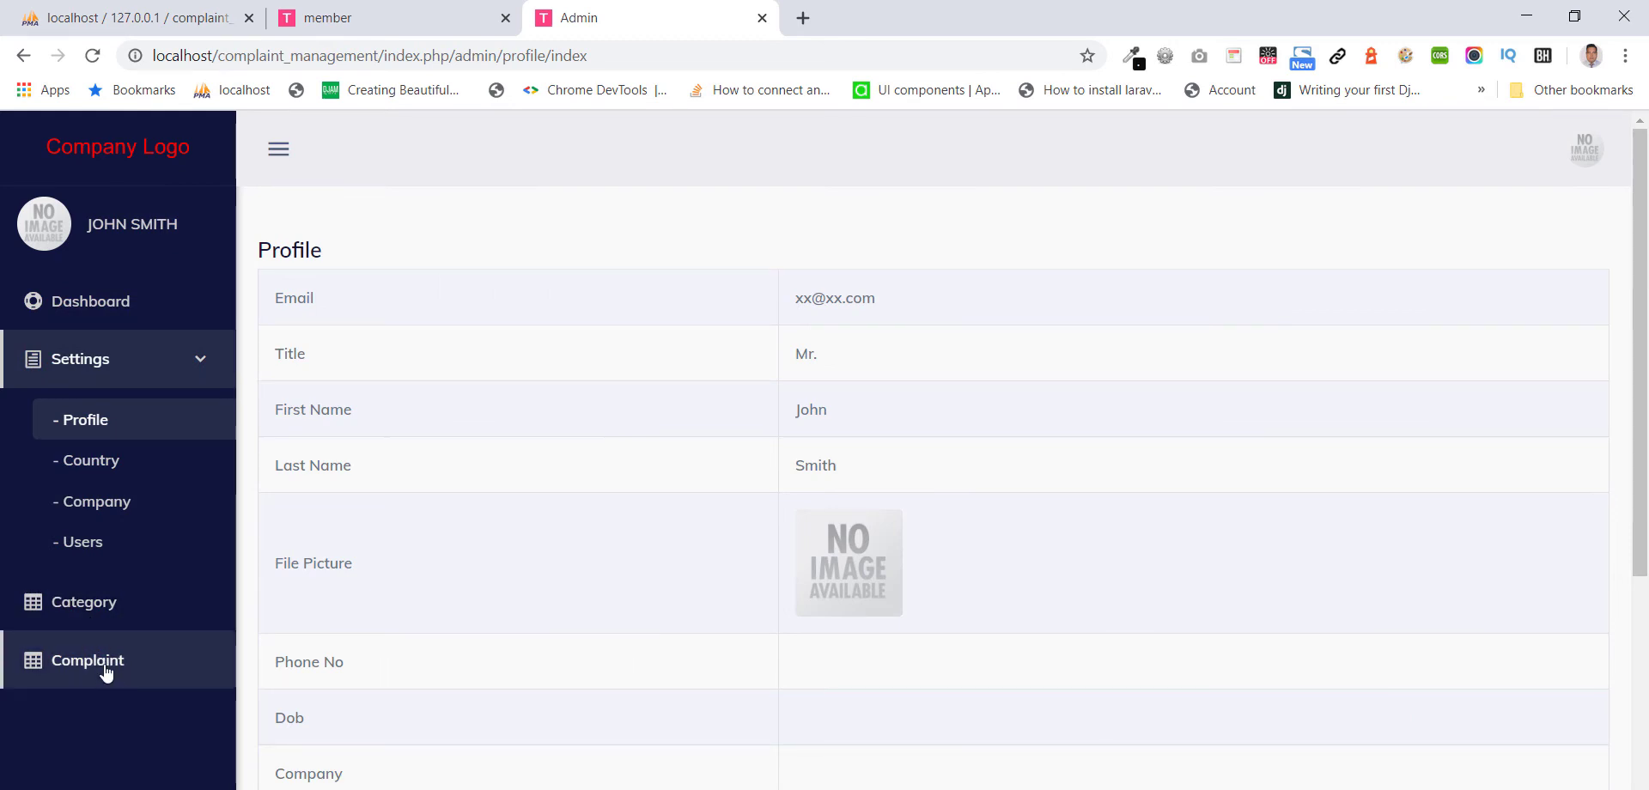
left_click(102, 669)
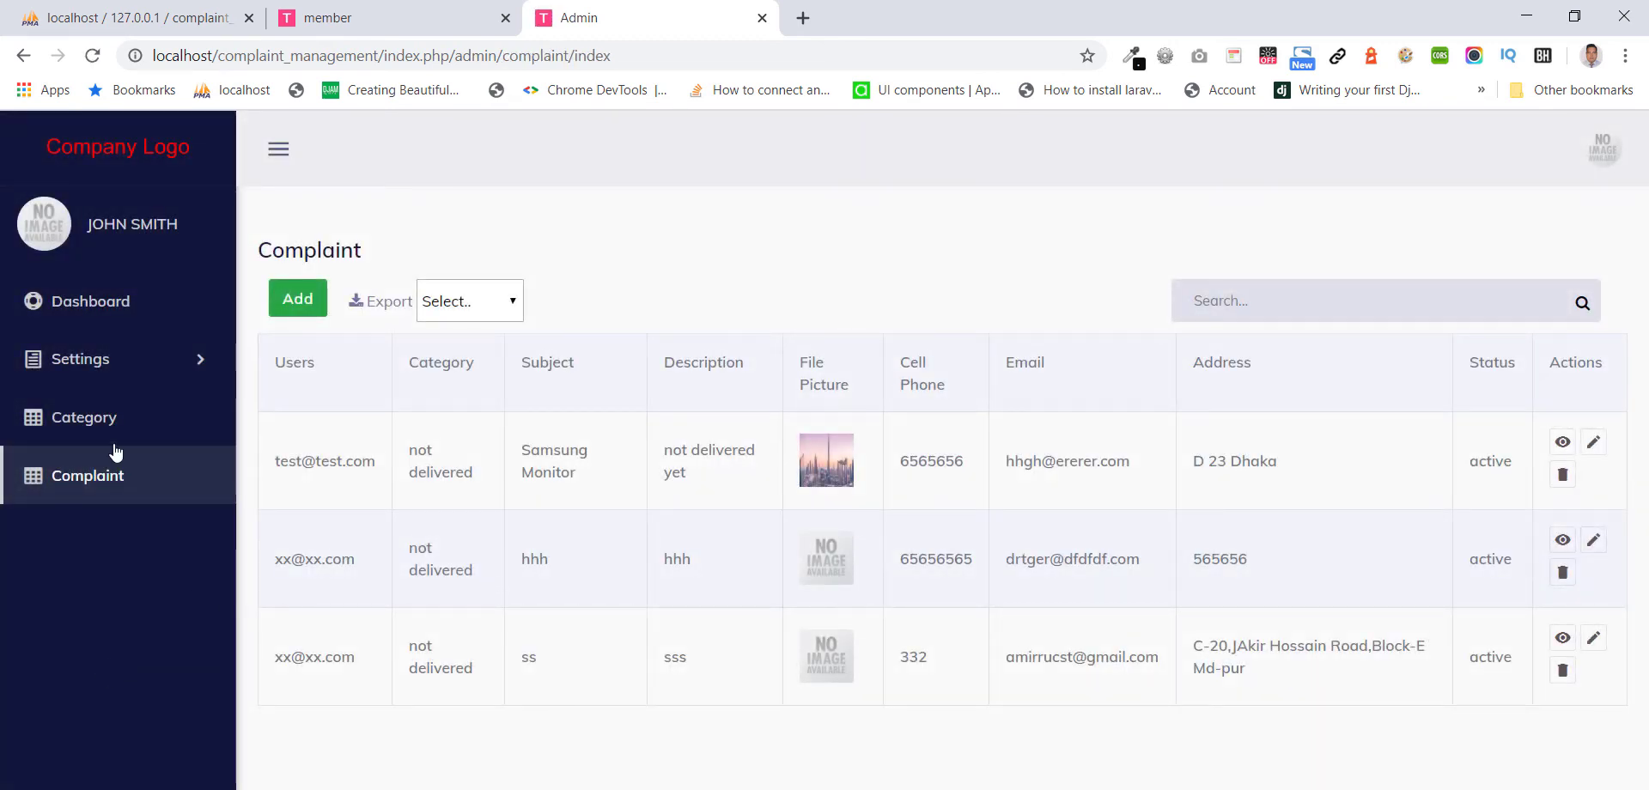
left_click(114, 424)
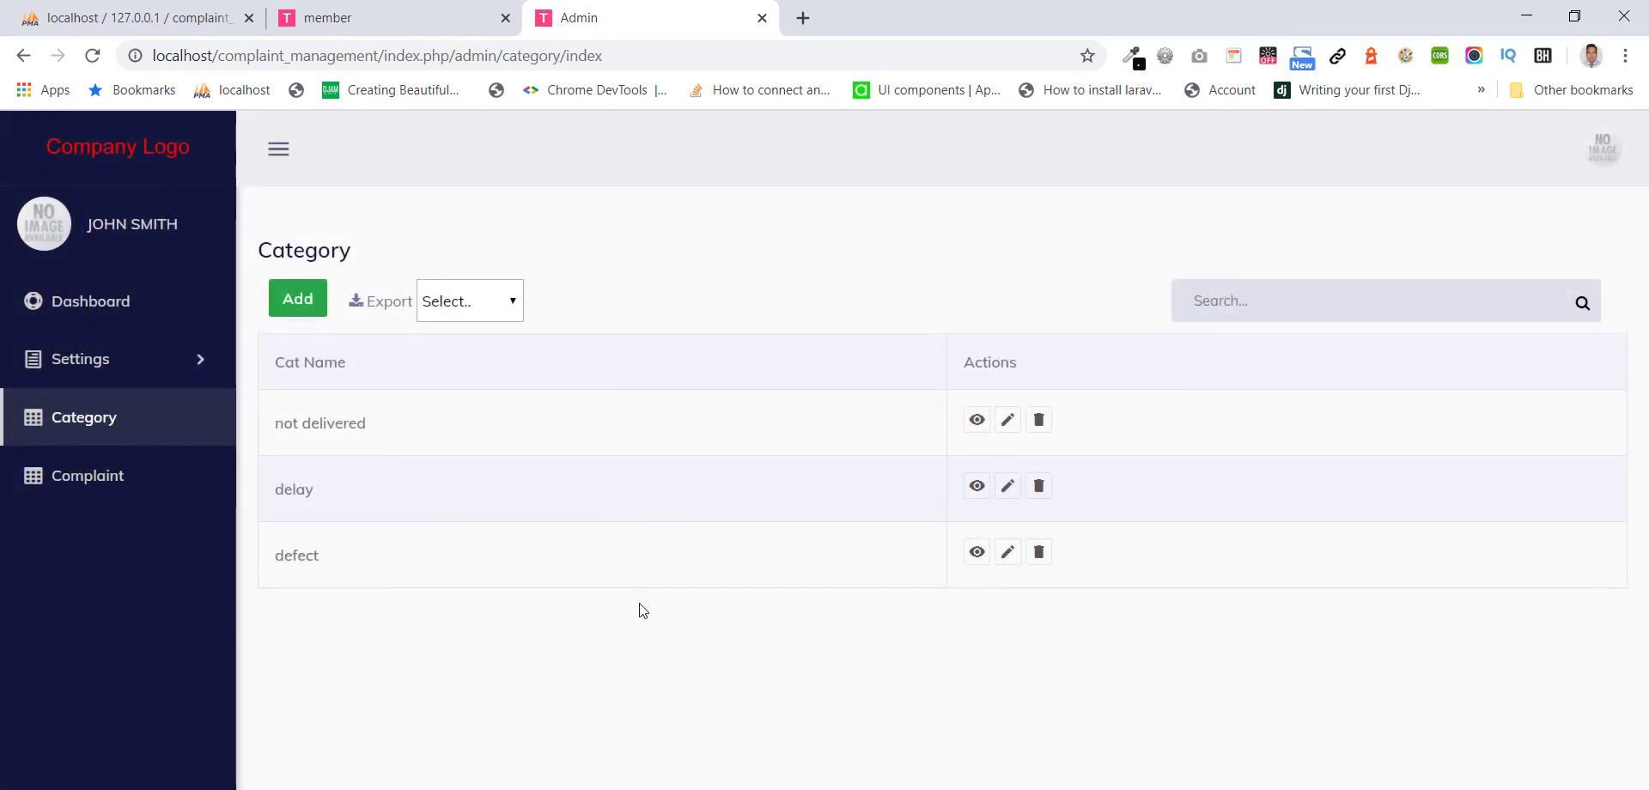
- Return to the complaint list and highlight the Samsung Monitor complaint's row
left_click(92, 485)
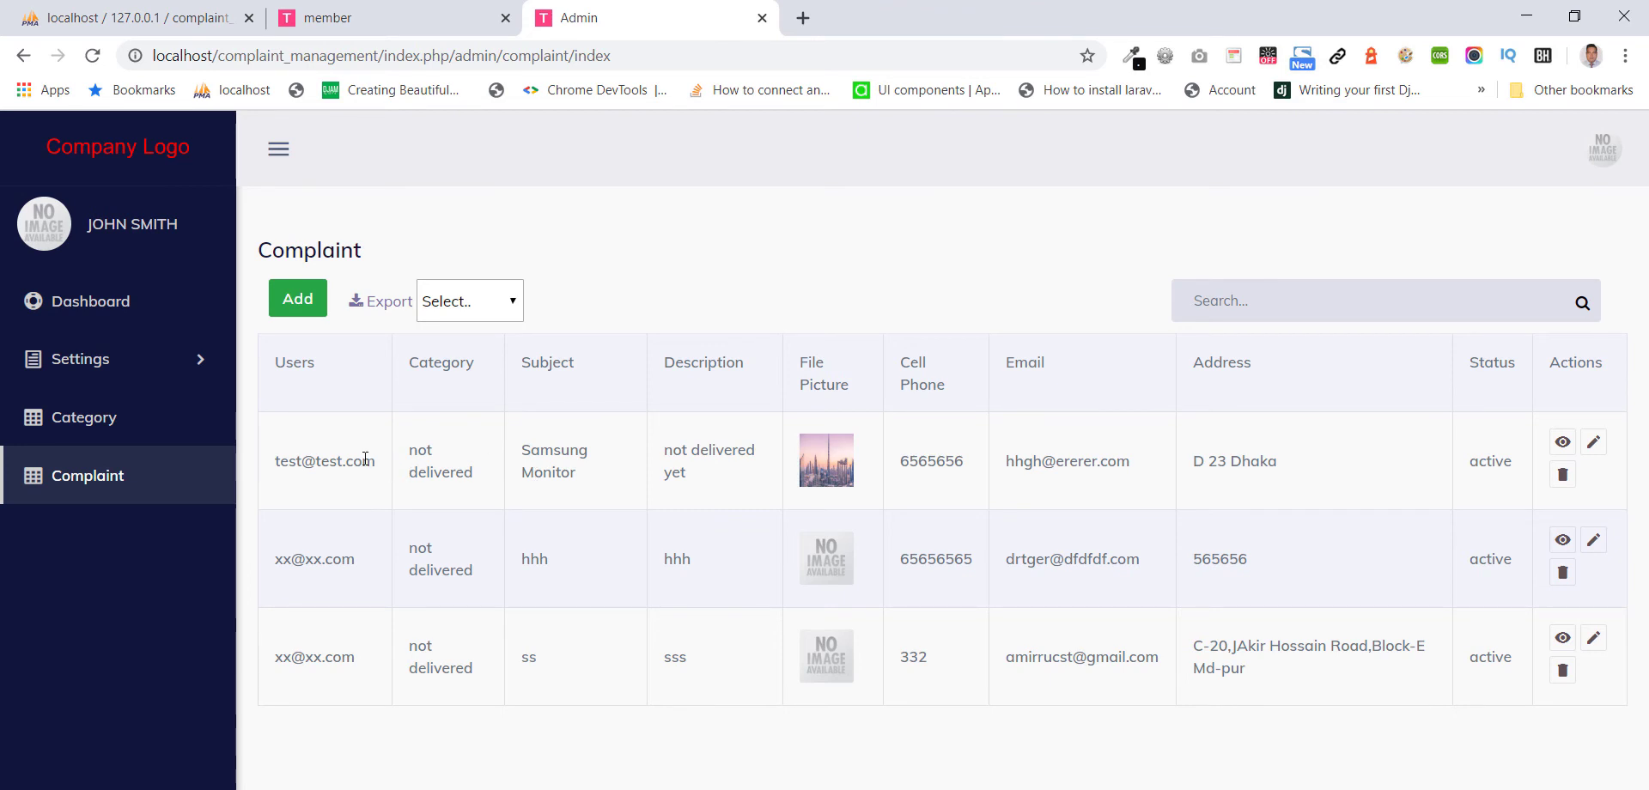
left_click_drag(276, 456, 1327, 472)
left_click(1327, 473)
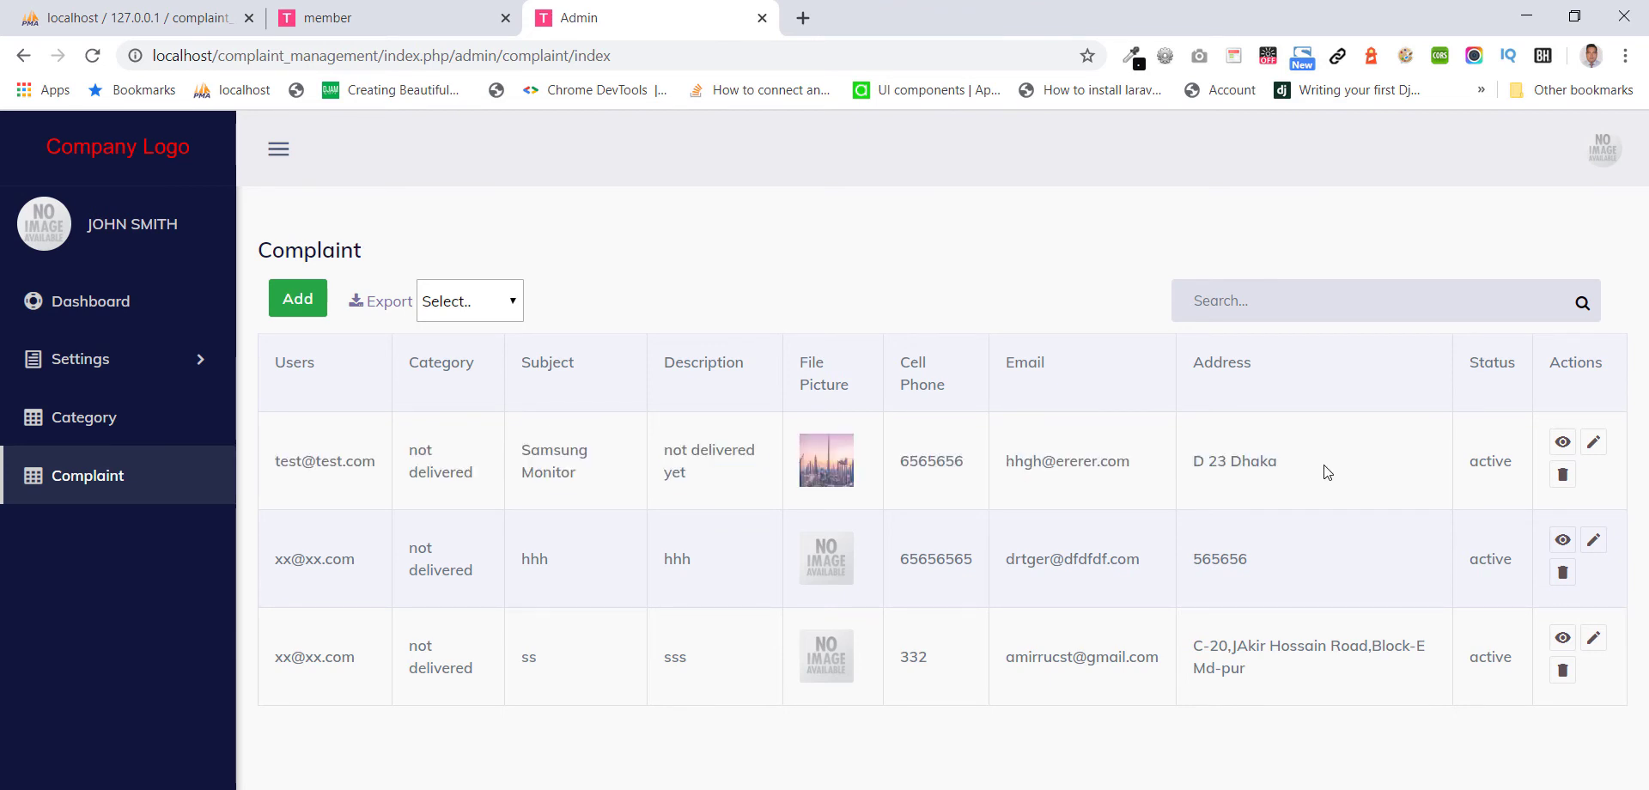
- Edit the Samsung Monitor complaint, set Status to Solved, save, and confirm it in the list
left_click(1593, 442)
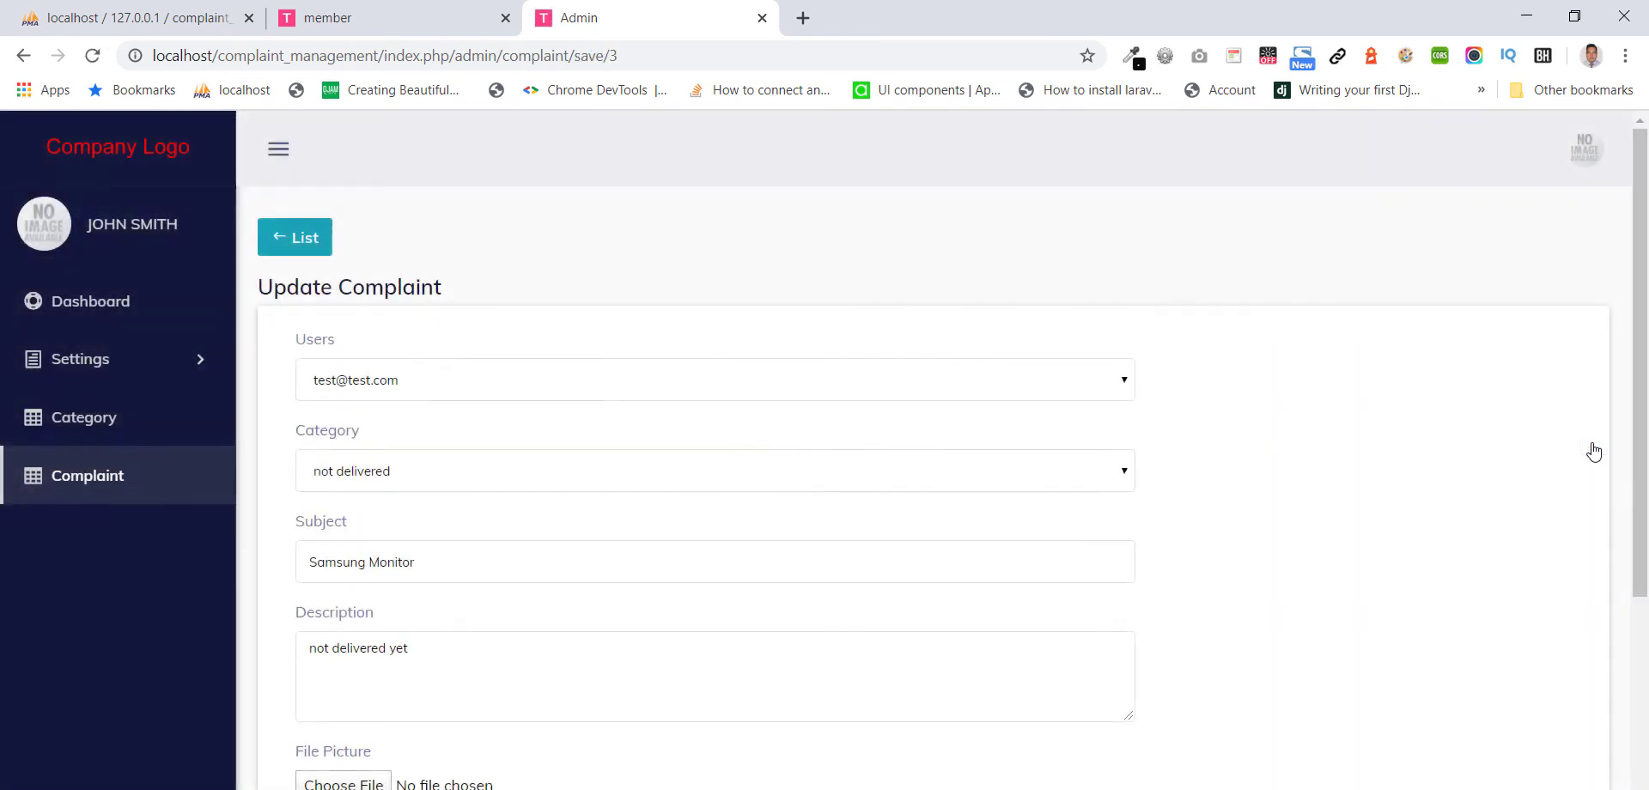
scroll(1606, 515, "down", 5)
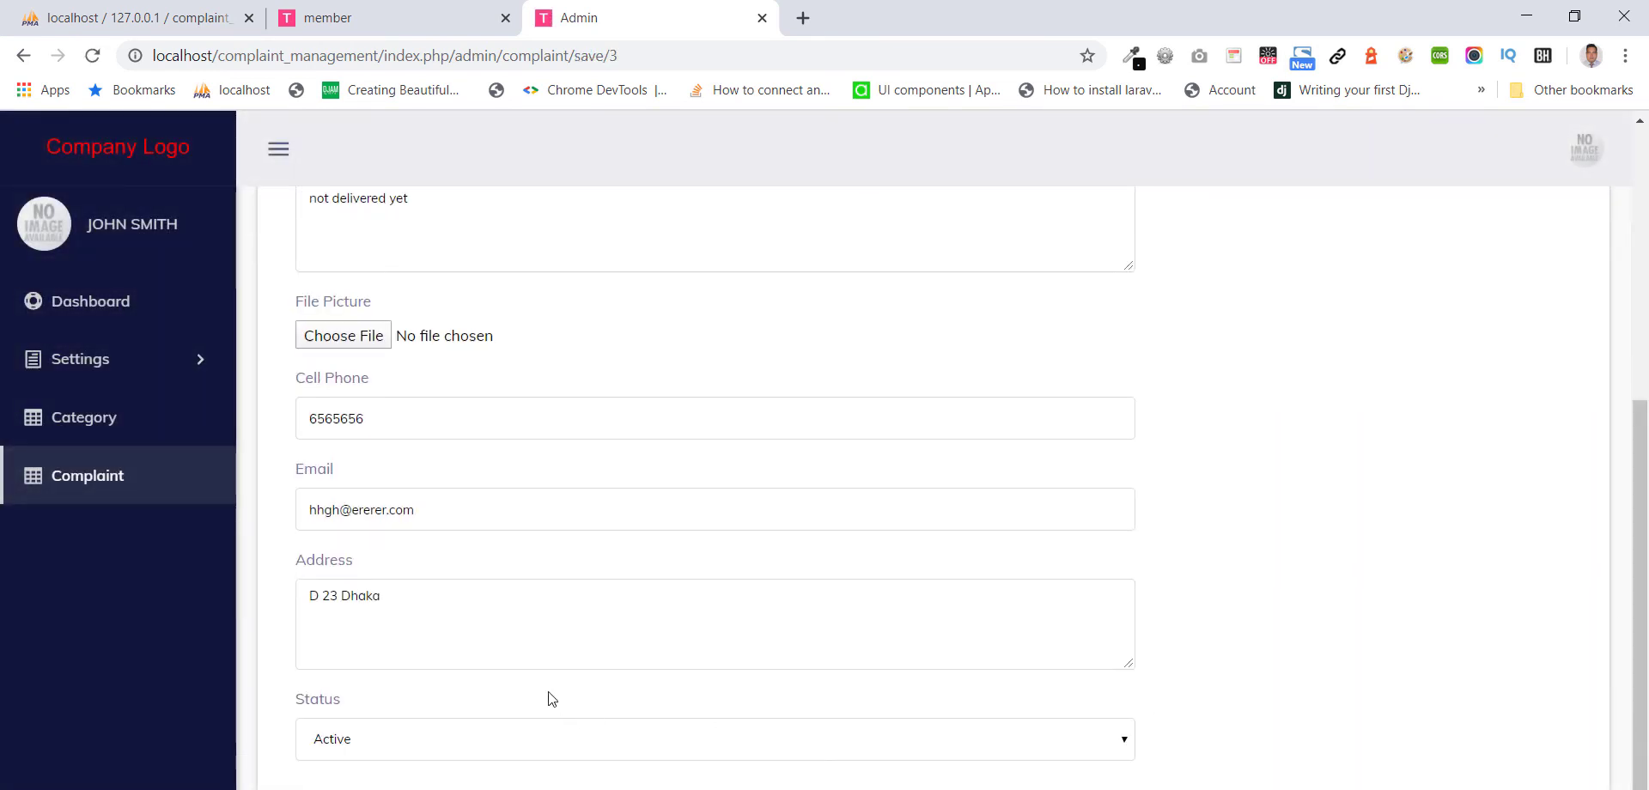
left_click(536, 735)
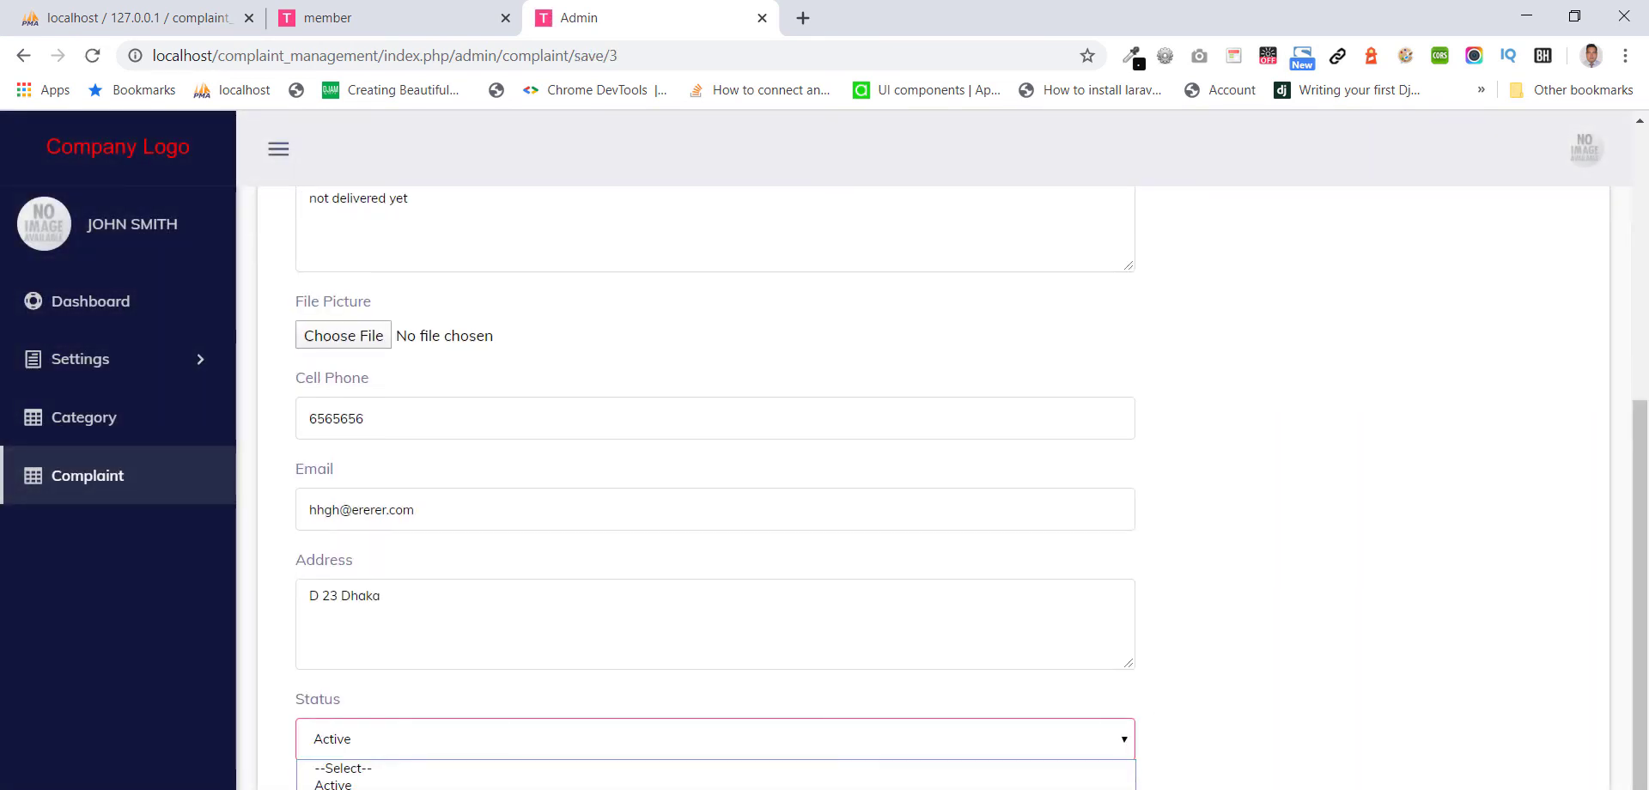
key("Down")
key("Return")
key("Return")
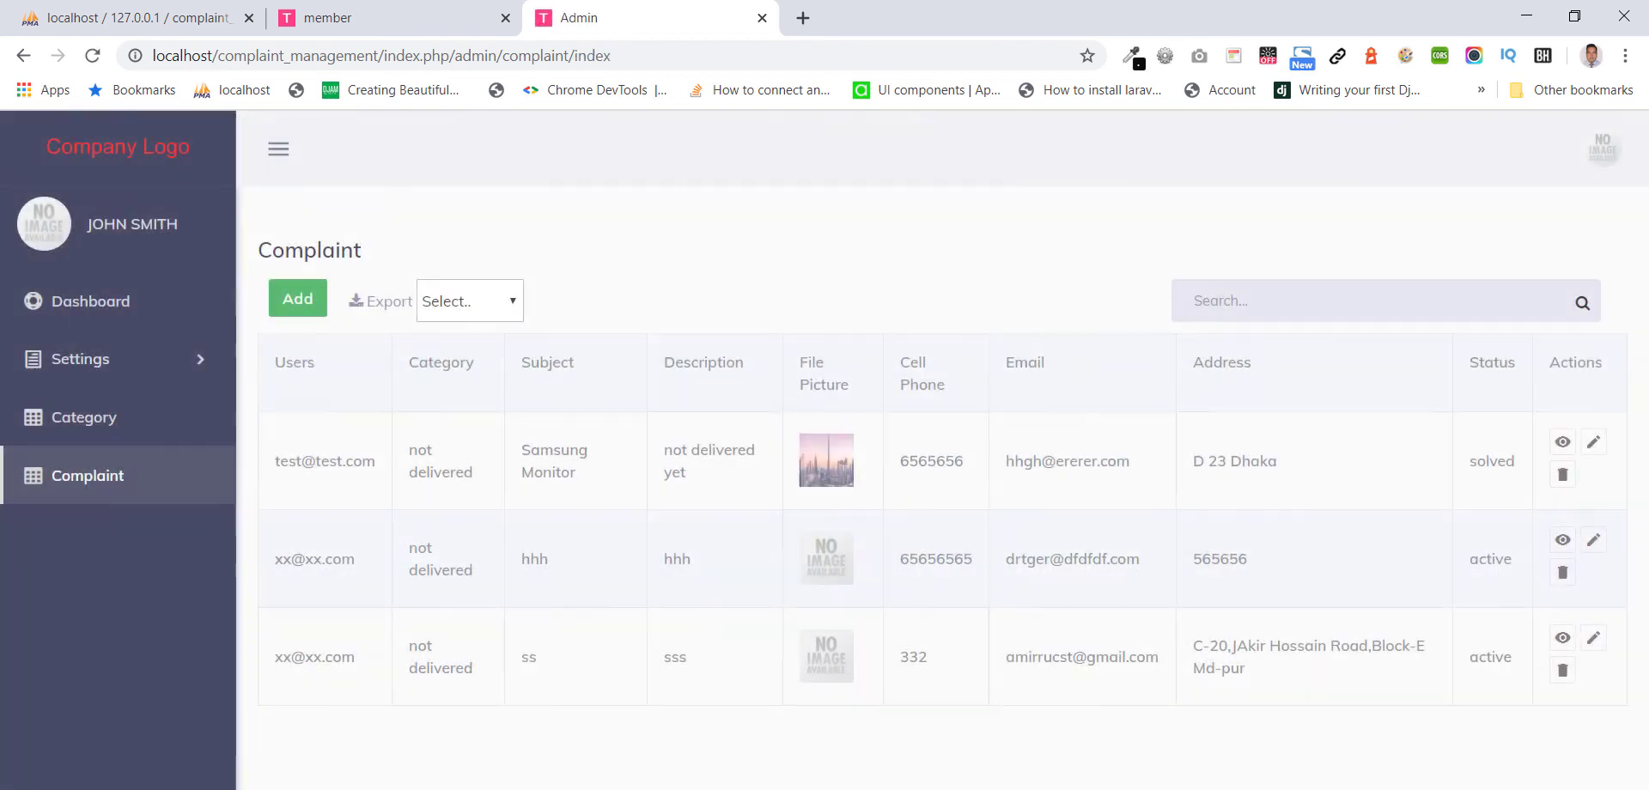
double_click(1462, 465)
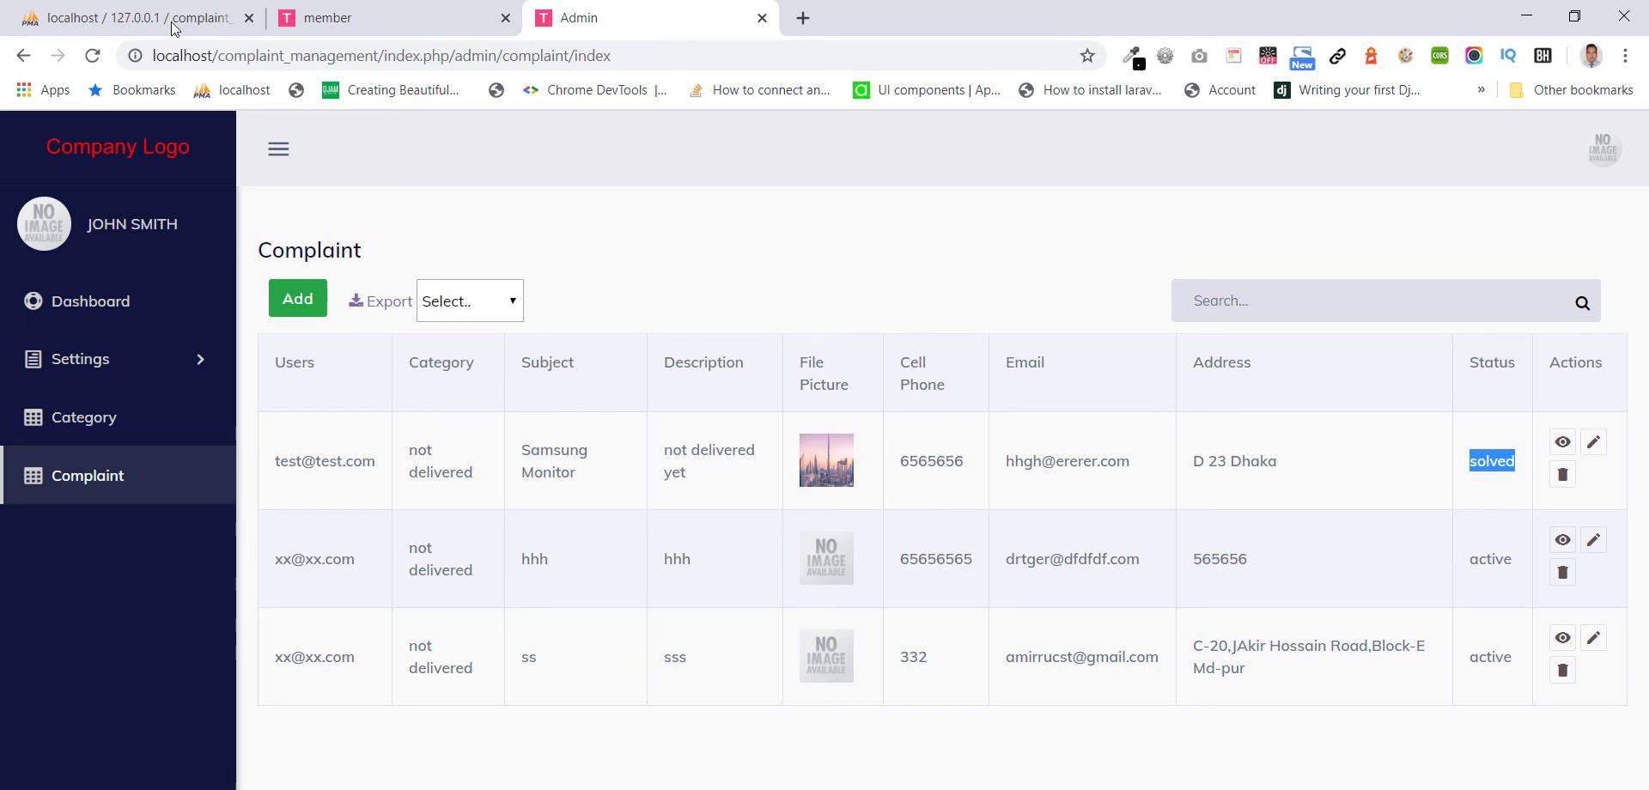
- In phpMyAdmin, browse the category and complaint tables, then view the complaint table's structure
left_click(87, 12)
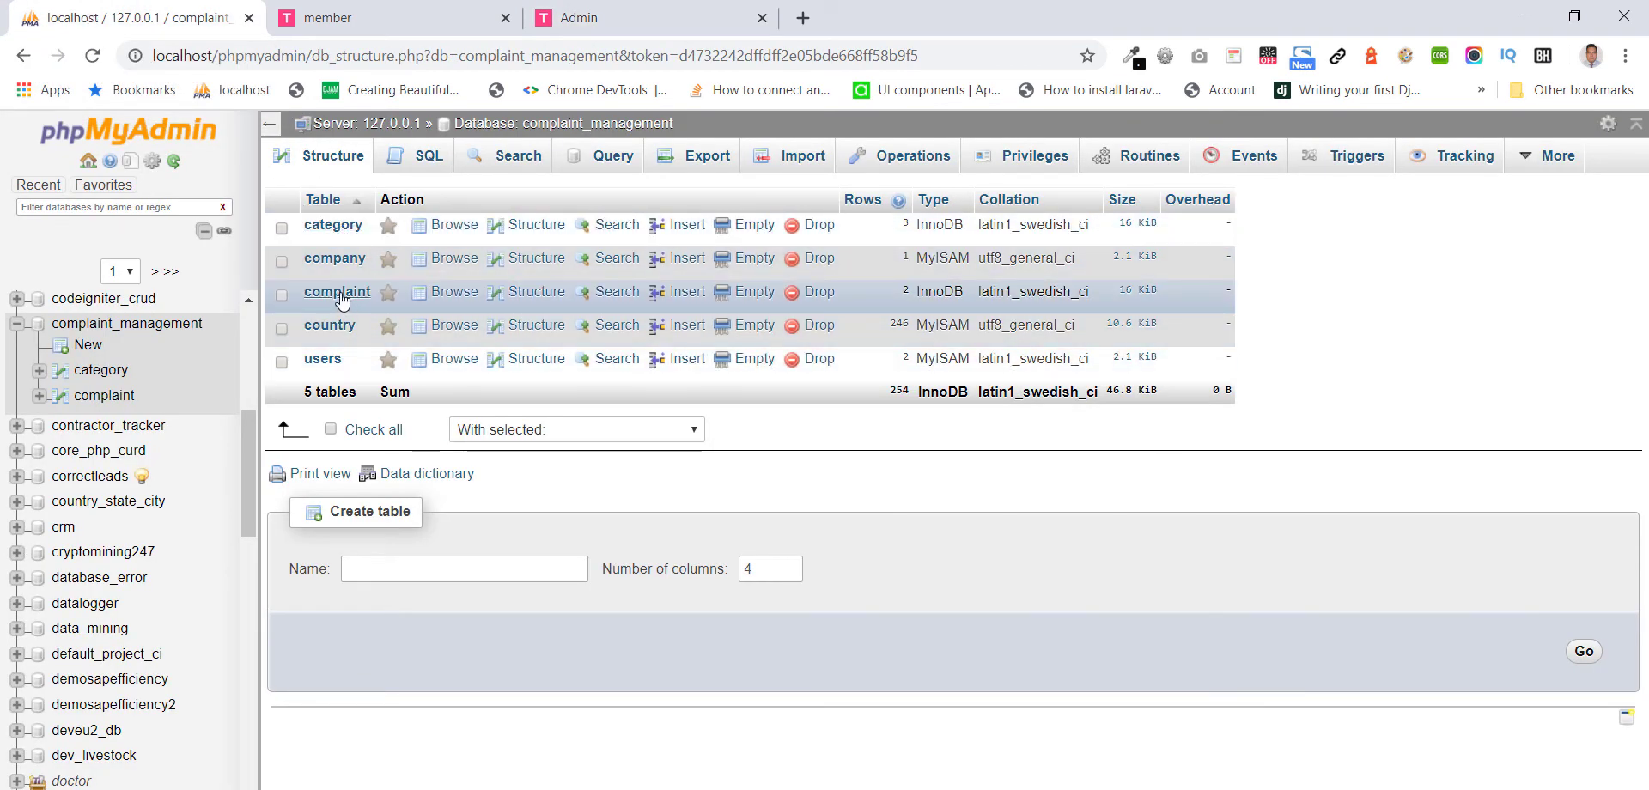
left_click(322, 225)
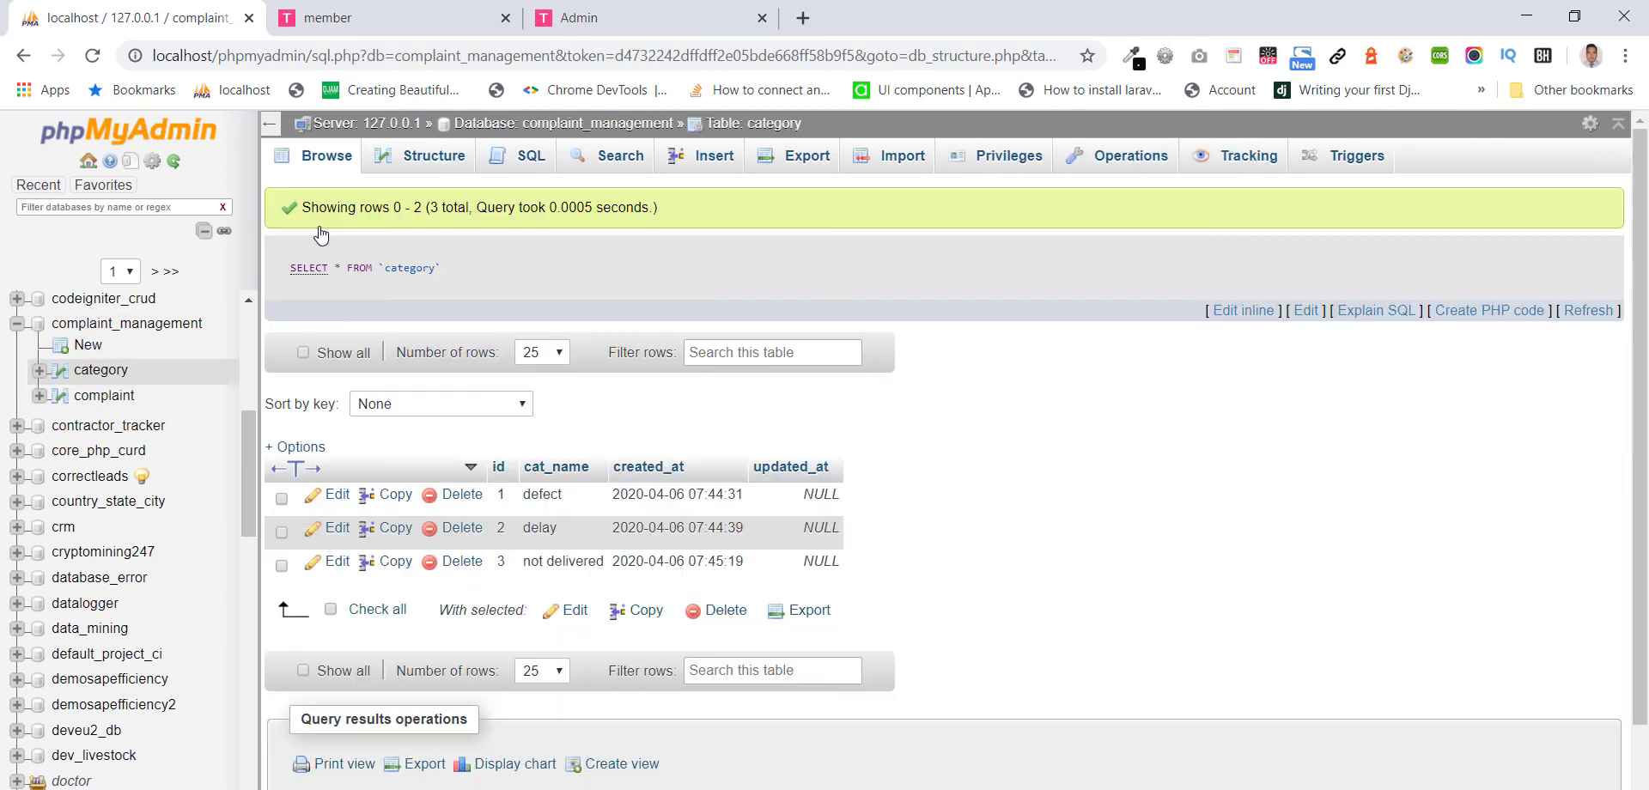
left_click(574, 124)
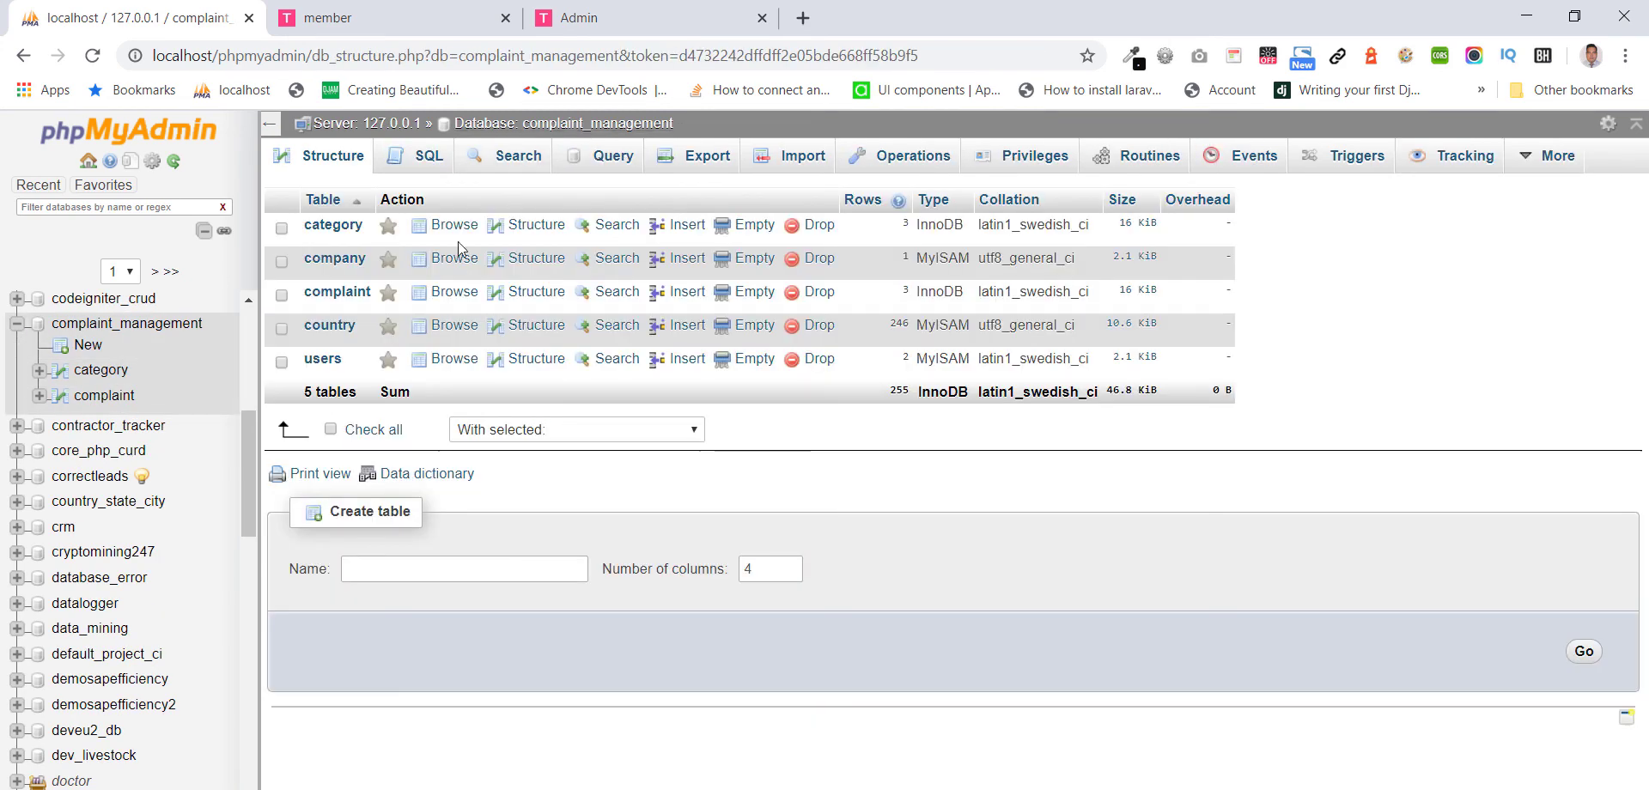
left_click(320, 293)
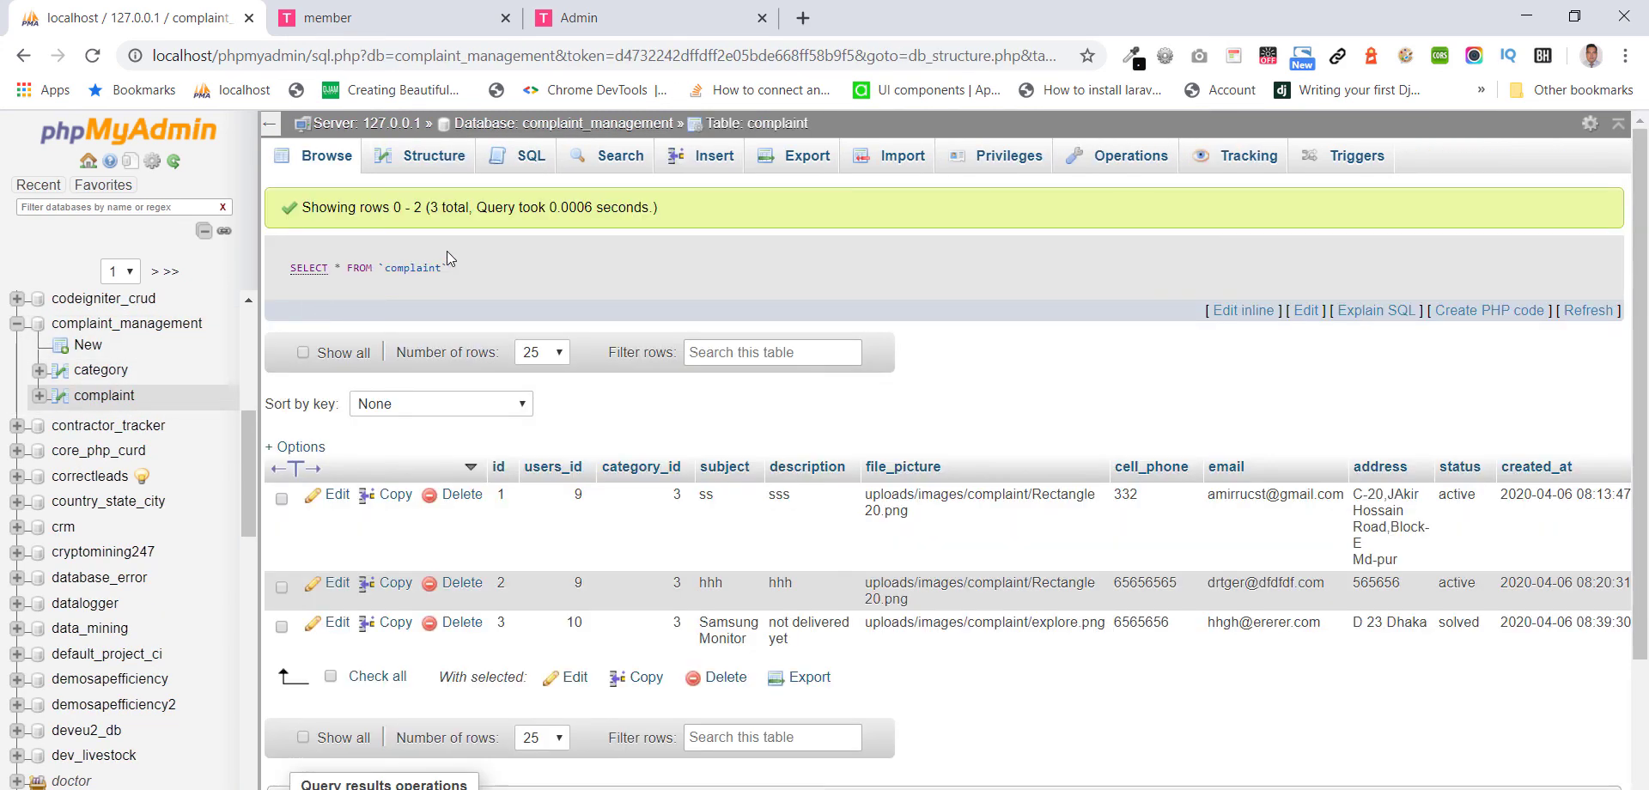
left_click(428, 168)
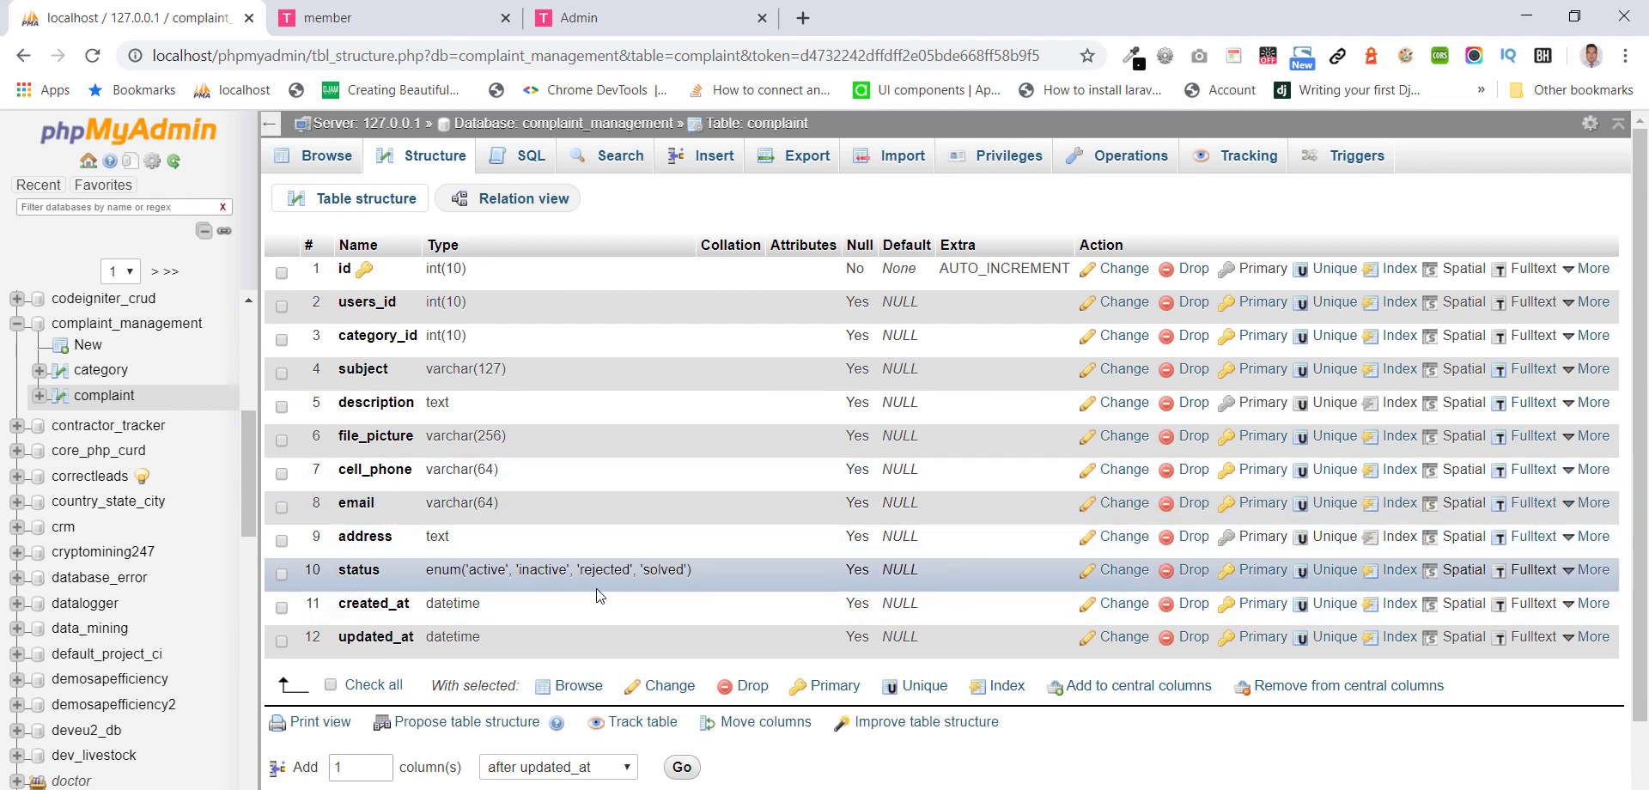
mouse_move(927, 786)
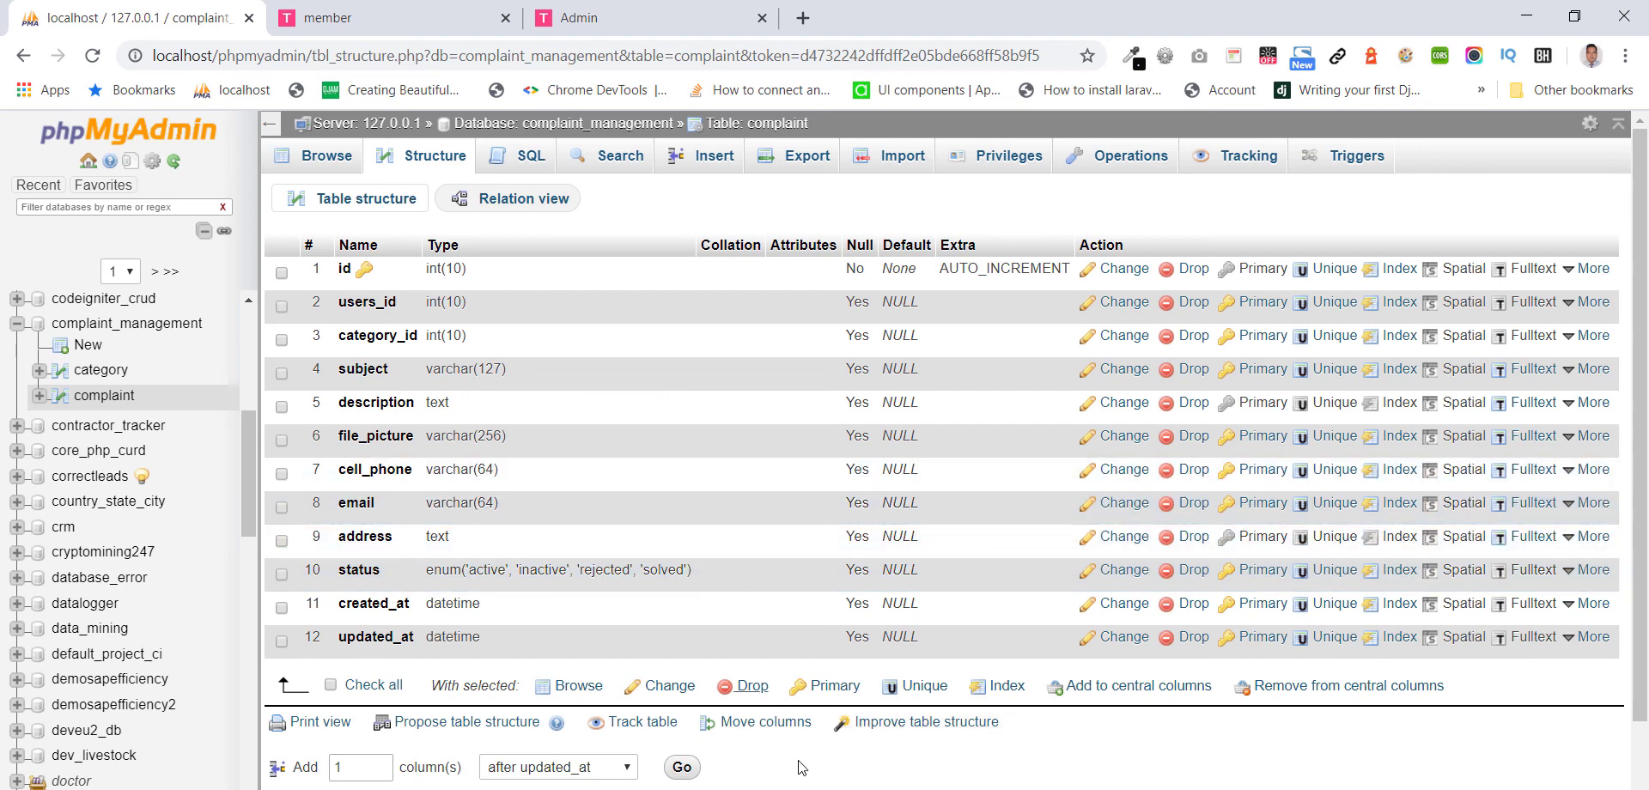
- In Dreamweaver, collapse application, expand complaint_management and select complaint_management.sql
key("alt+Tab")
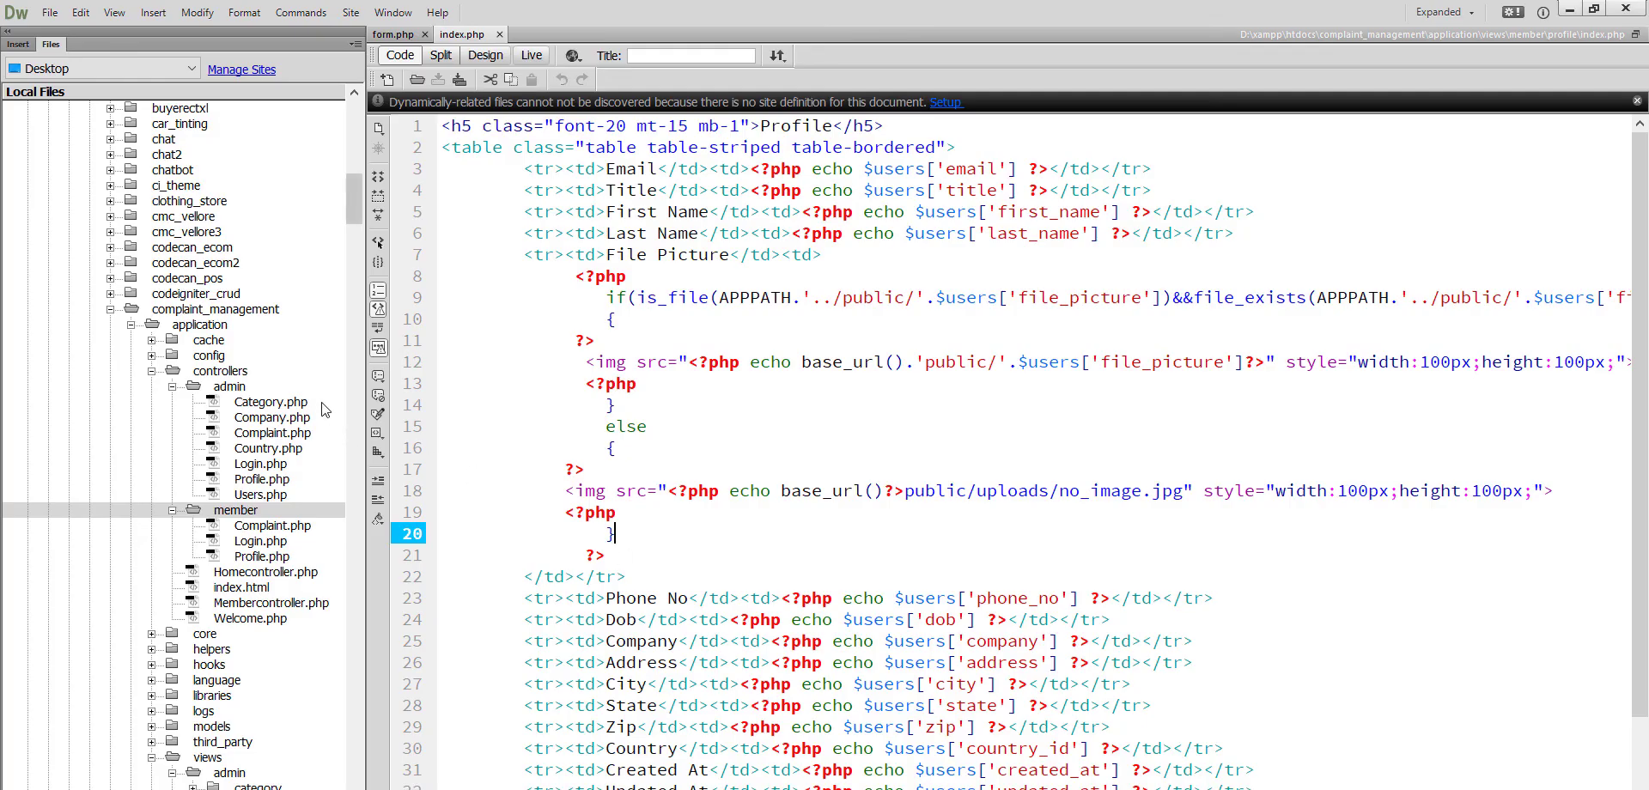
double_click(241, 325)
double_click(243, 311)
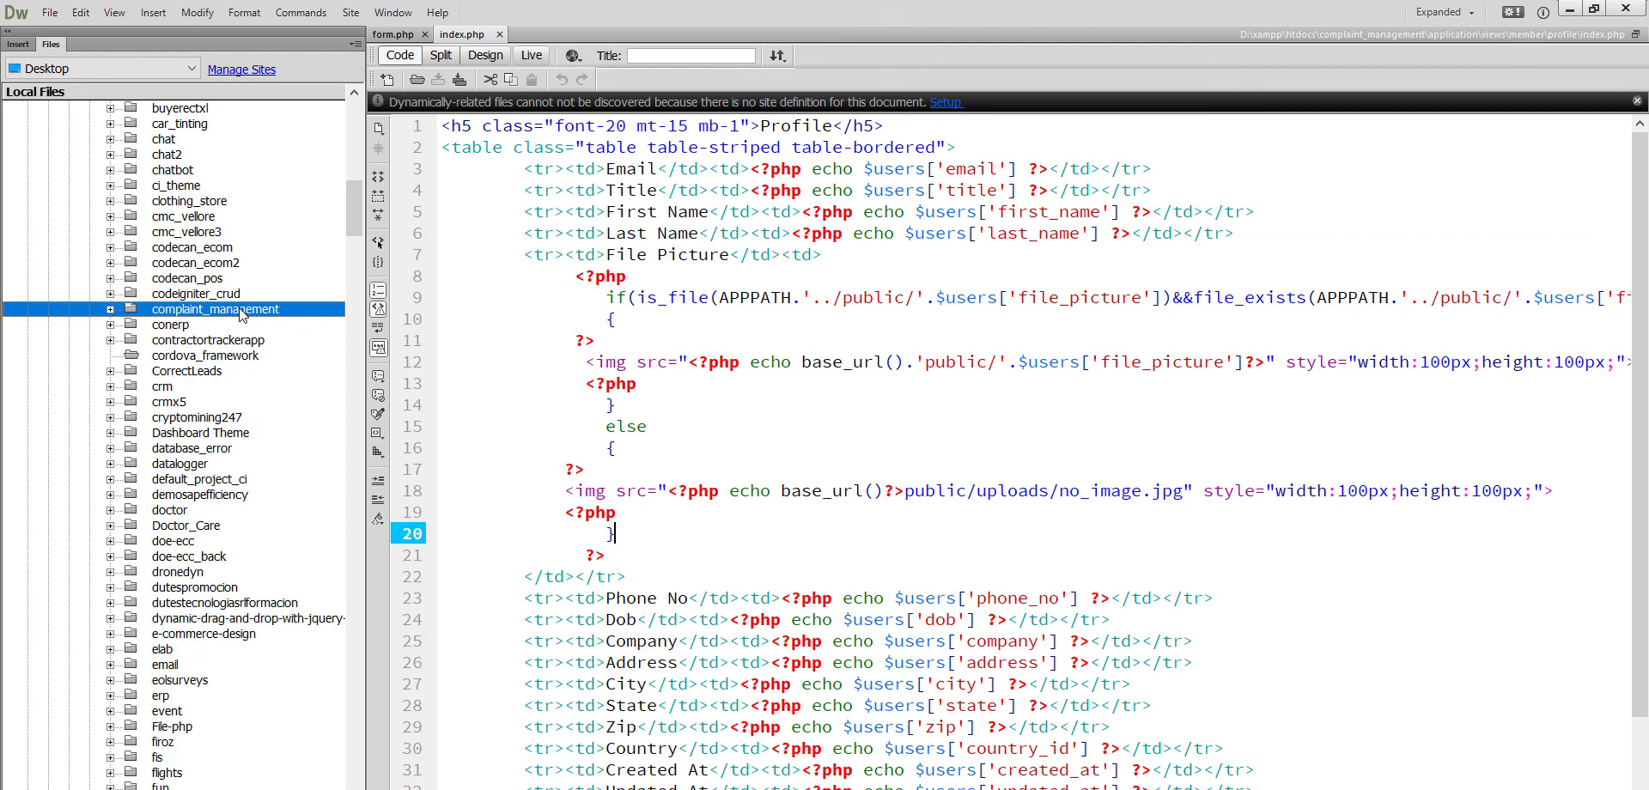
double_click(243, 311)
double_click(243, 311)
double_click(241, 311)
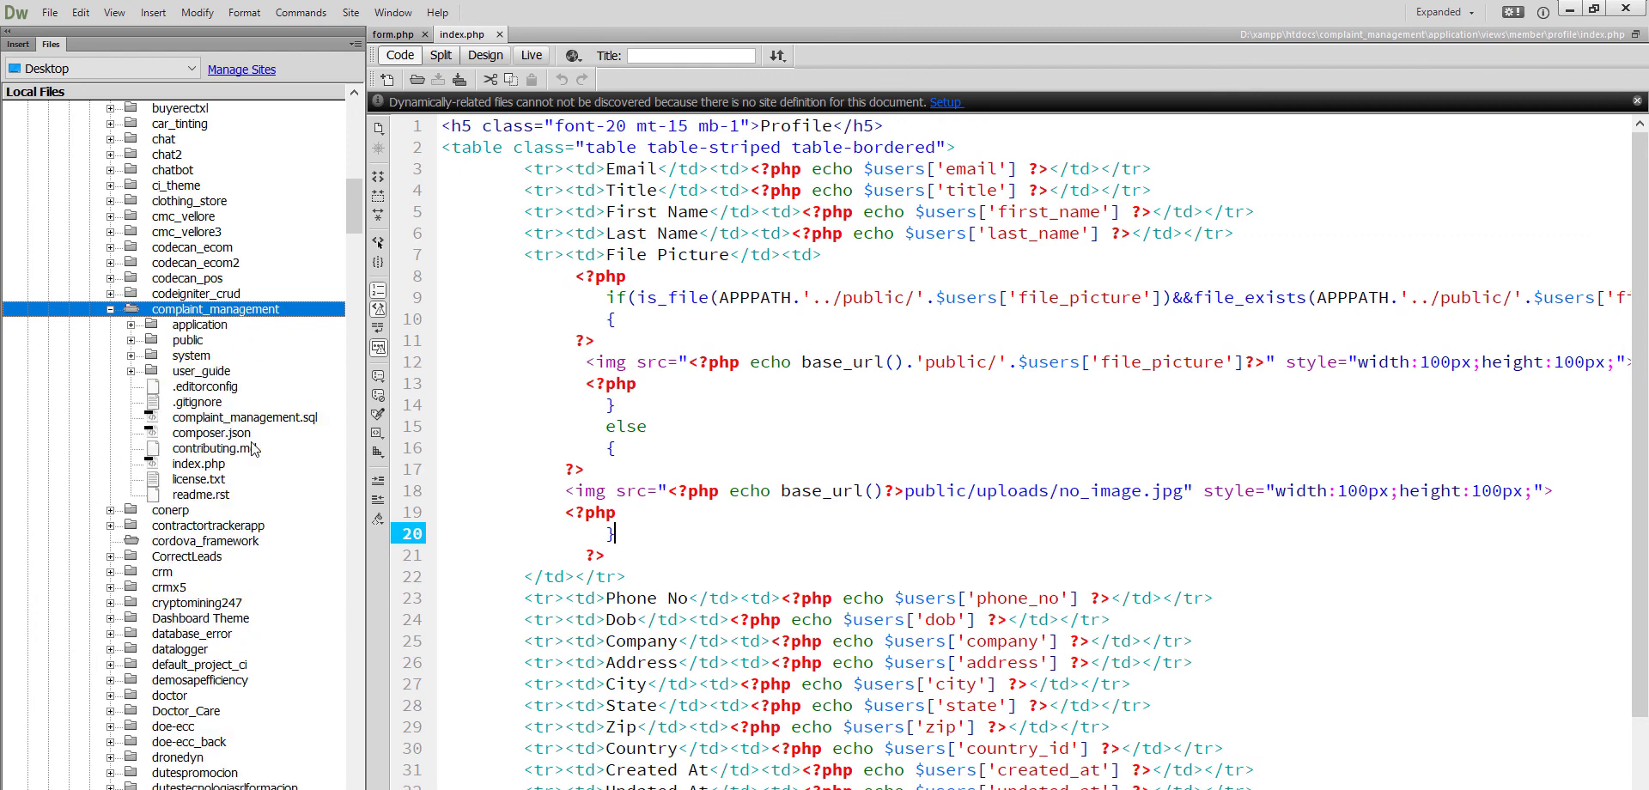
left_click(266, 421)
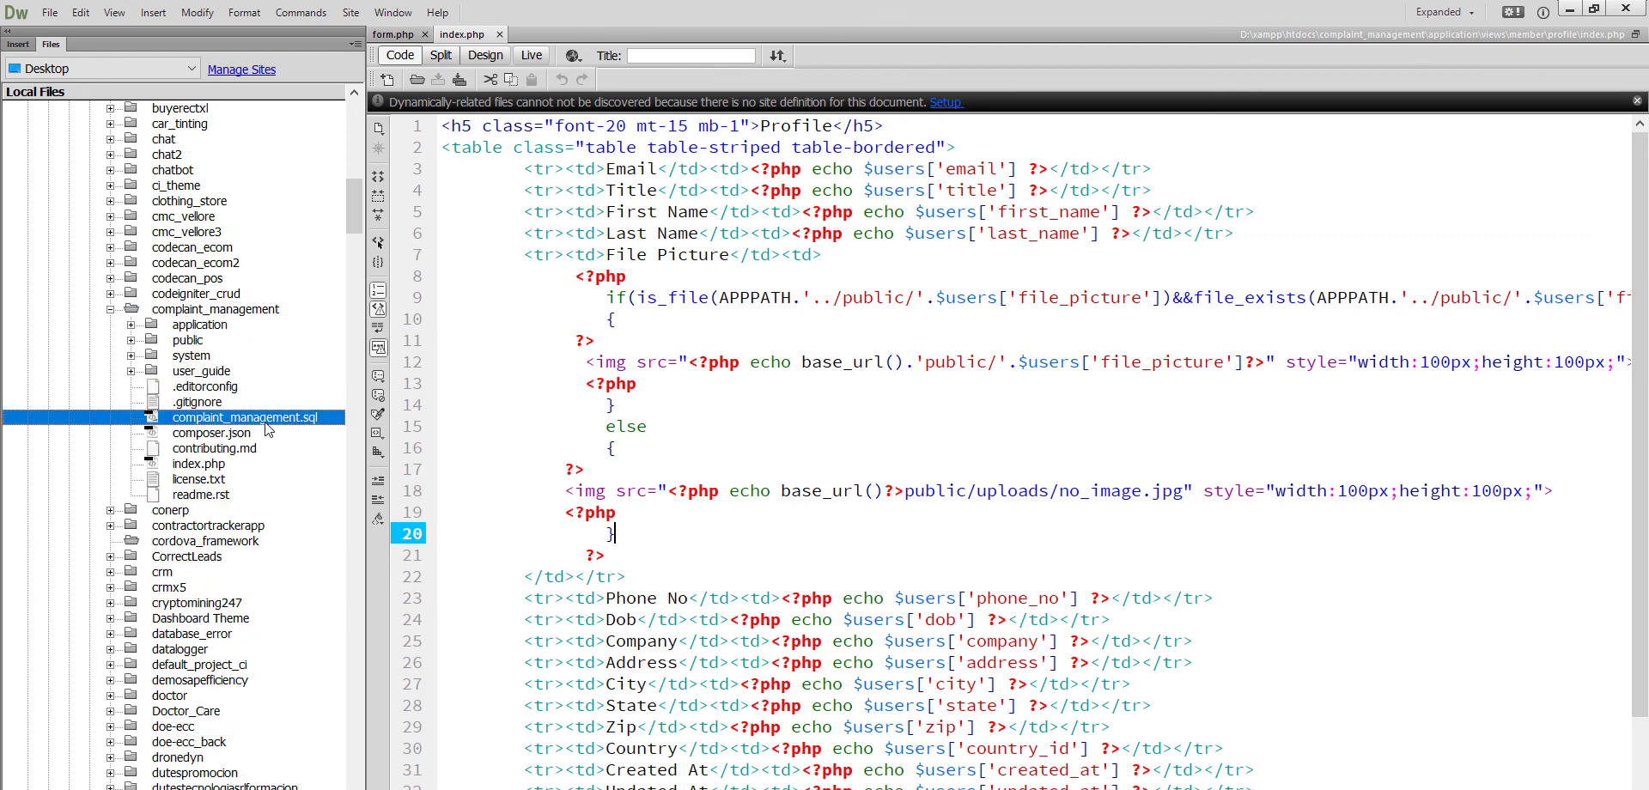